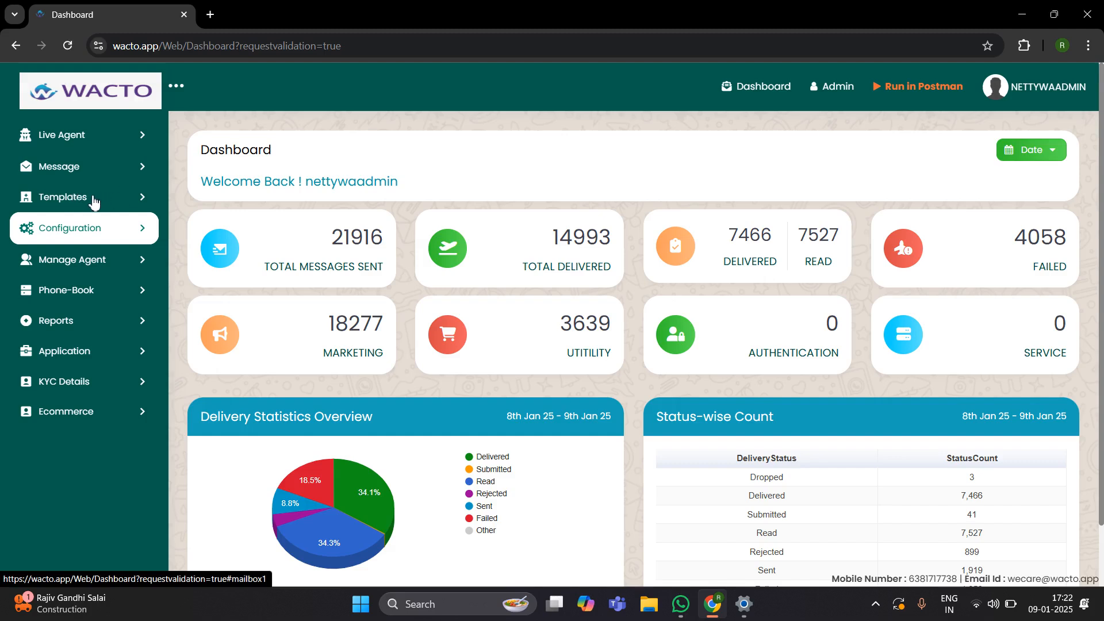
# Step: Expand the Templates section in the dashboard's left sidebar
pyautogui.click(95, 201)
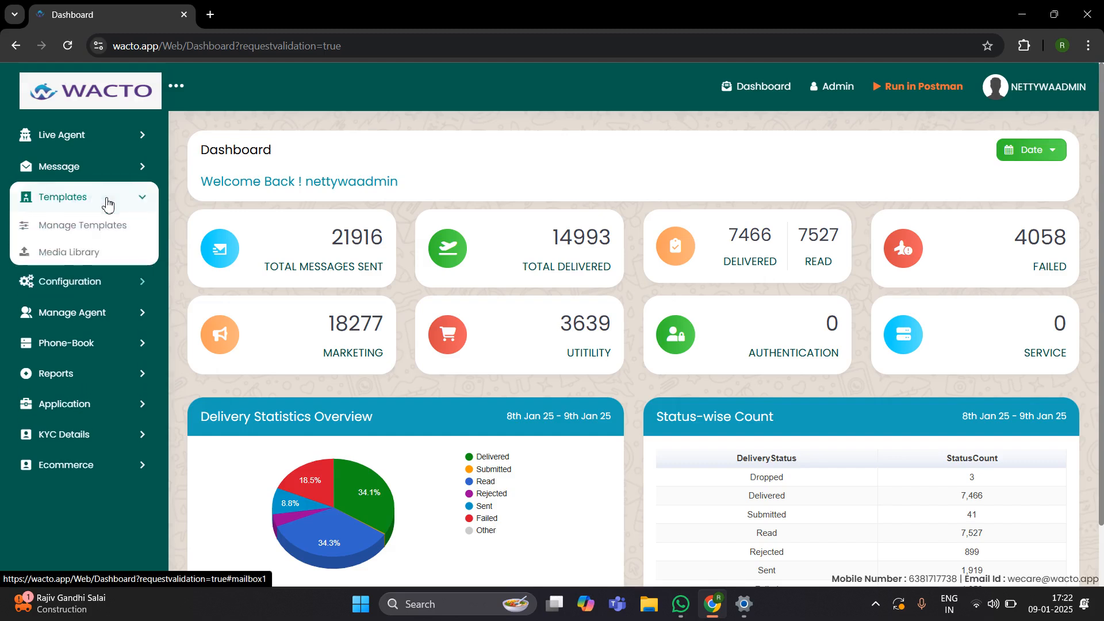
# Step: Go to Manage Templates and start a new template with Add New Template
pyautogui.click(87, 232)
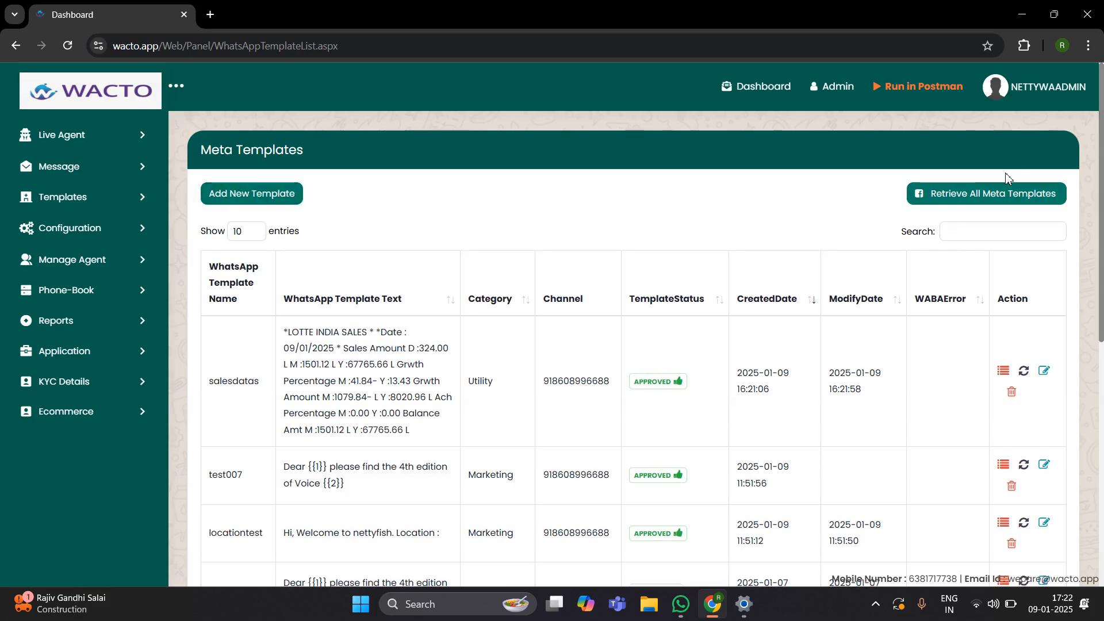
pyautogui.click(243, 194)
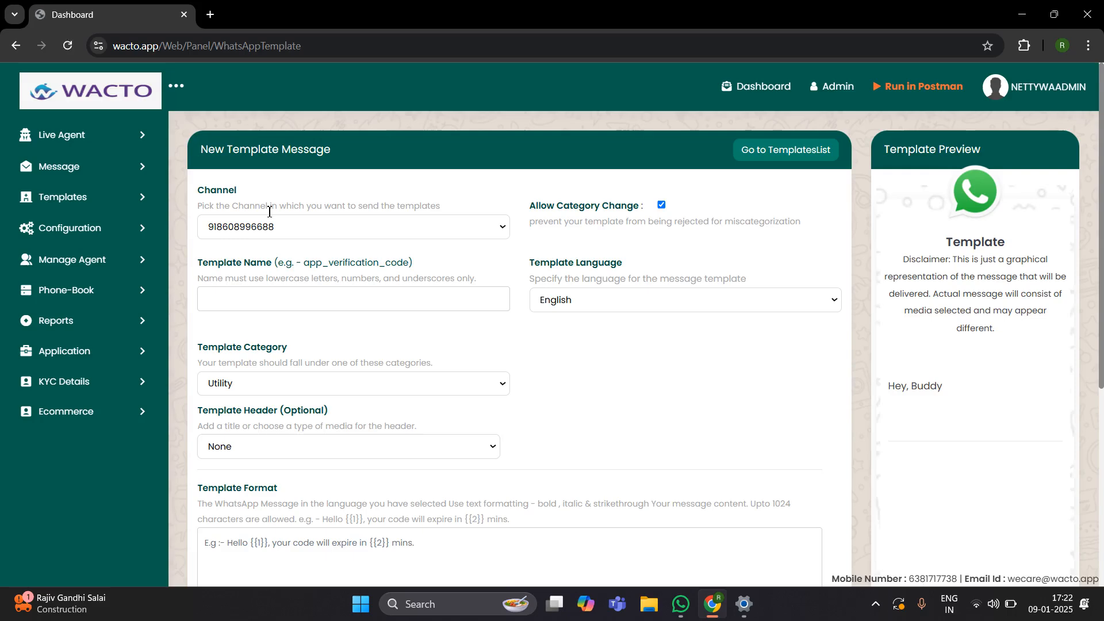
# Step: Keep the preset sending channel and name the new template 'recording'
pyautogui.scroll(-5, 646, 377)
pyautogui.scroll(5, 647, 375)
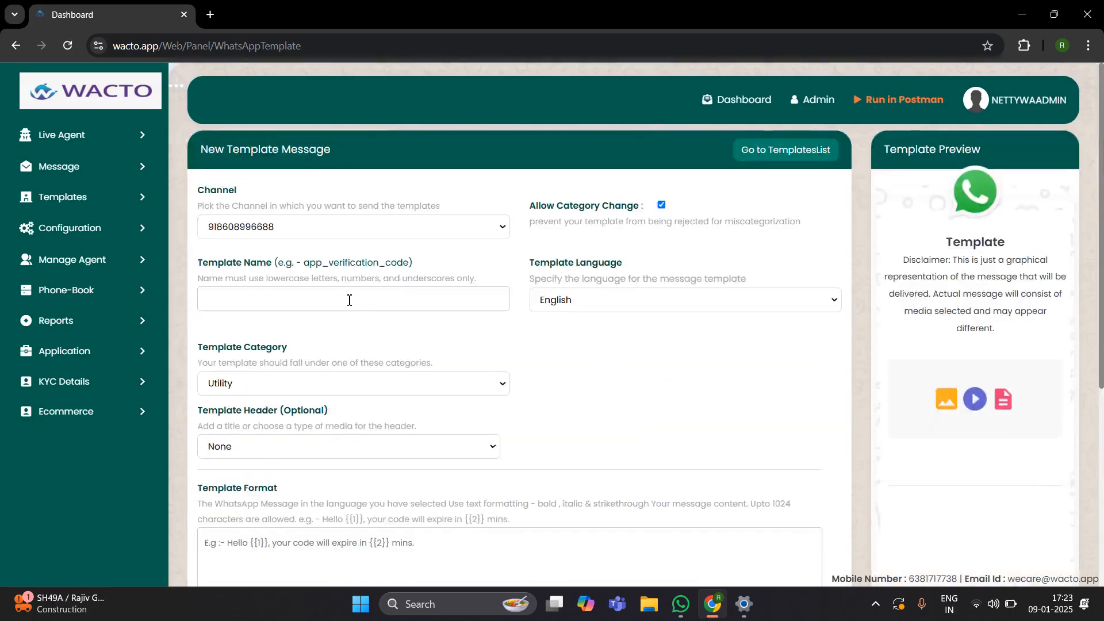
pyautogui.click(292, 233)
pyautogui.click(274, 270)
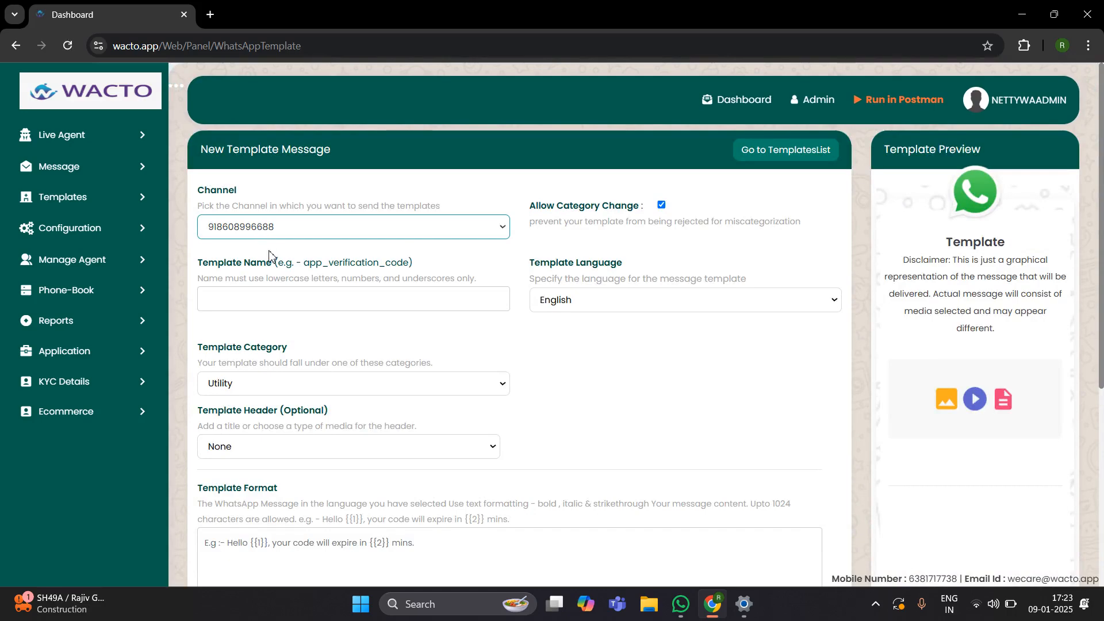
pyautogui.click(259, 300)
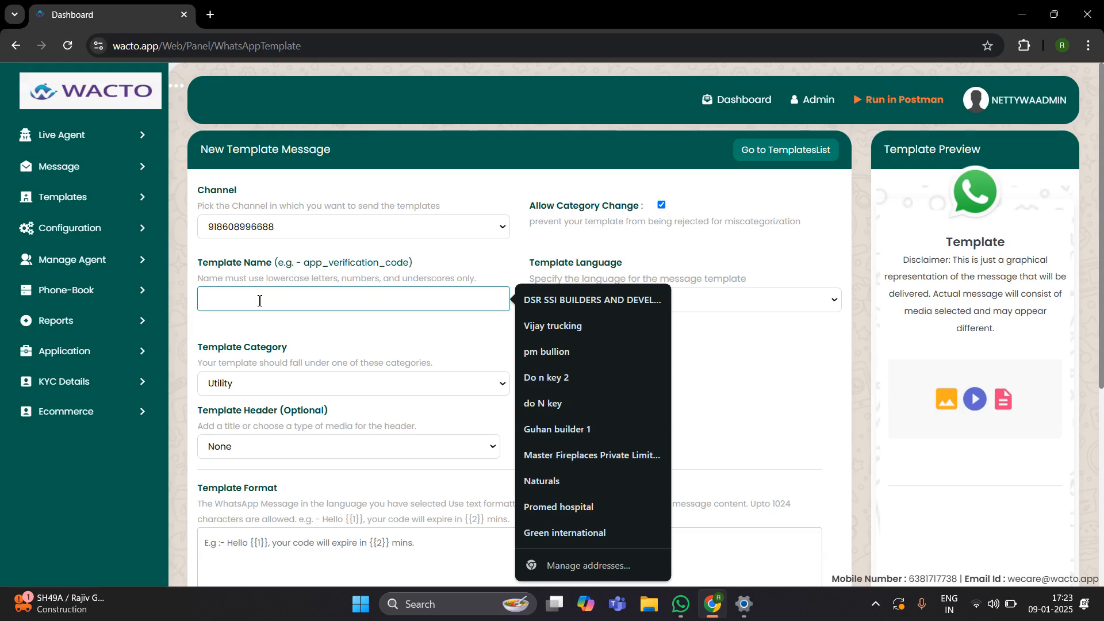
pyautogui.moveTo(201, 278); pyautogui.dragTo(482, 282)
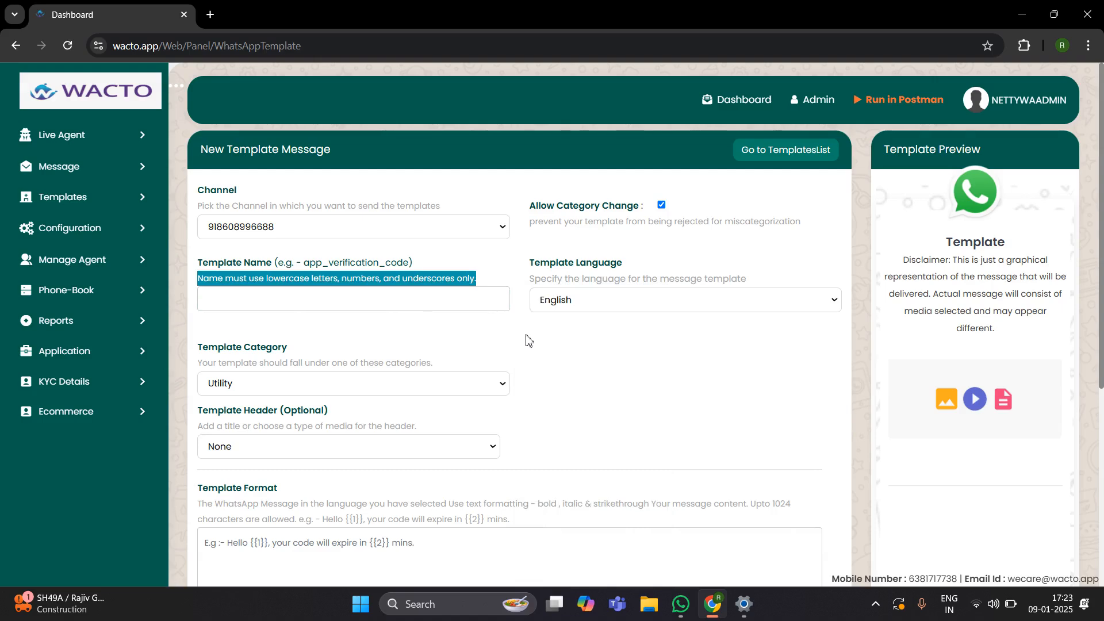
pyautogui.click(316, 296)
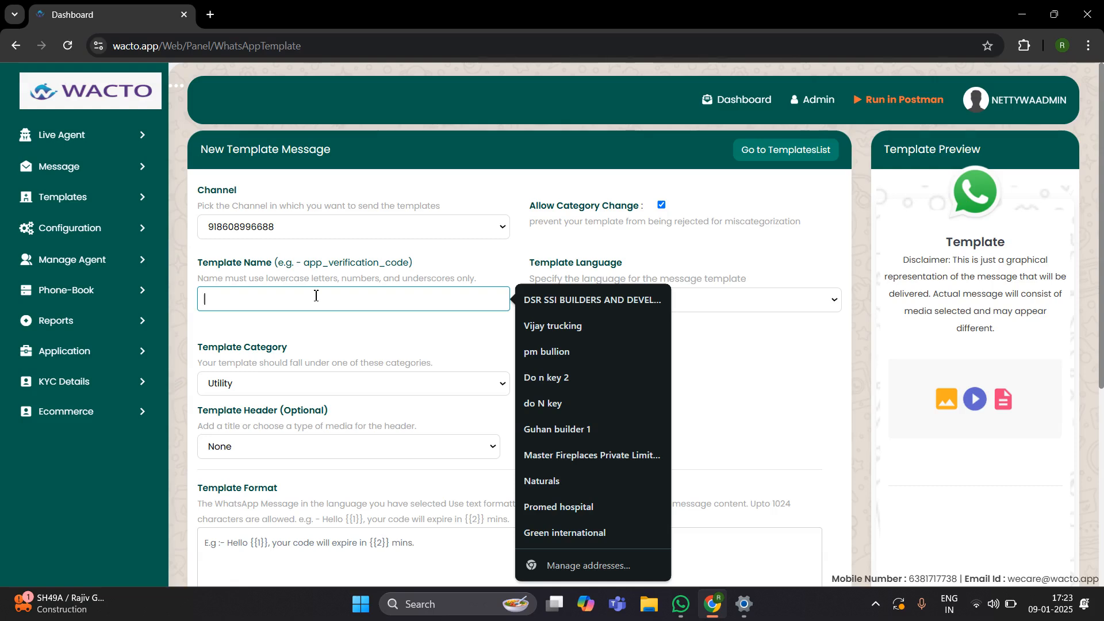
pyautogui.write('recording')
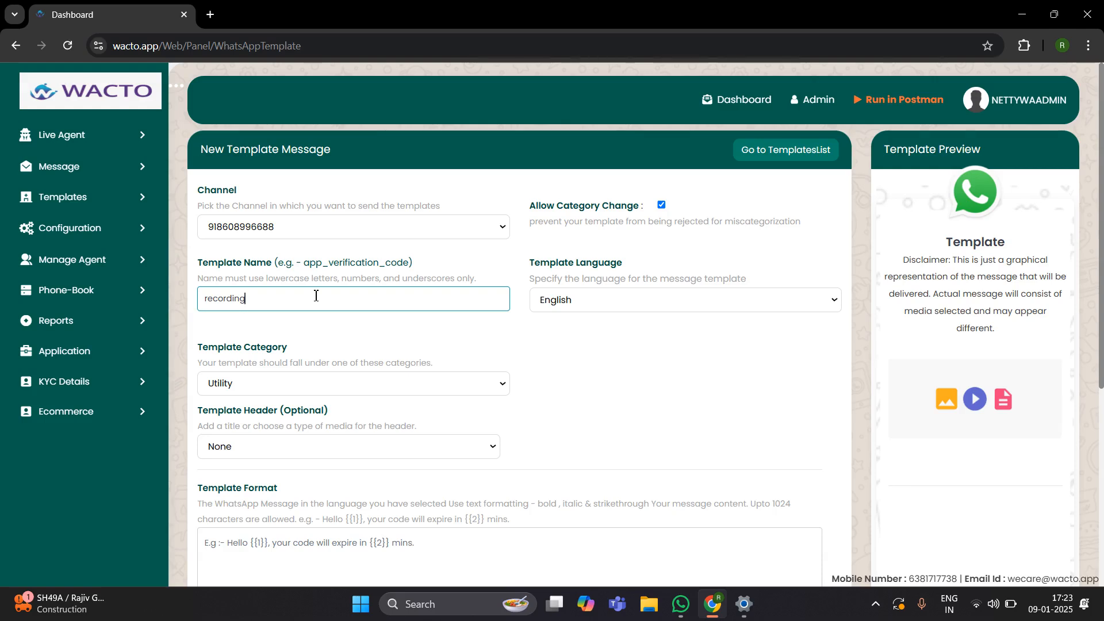
pyautogui.click(449, 390)
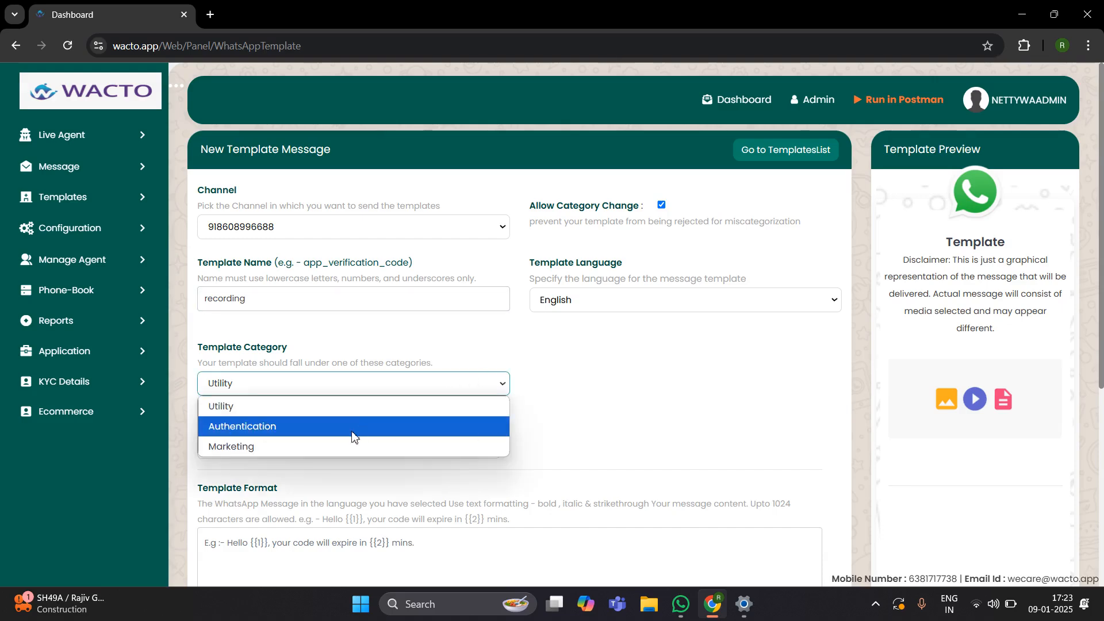
# Step: Set the template category to Marketing and the header to Media with Image selected
pyautogui.click(295, 450)
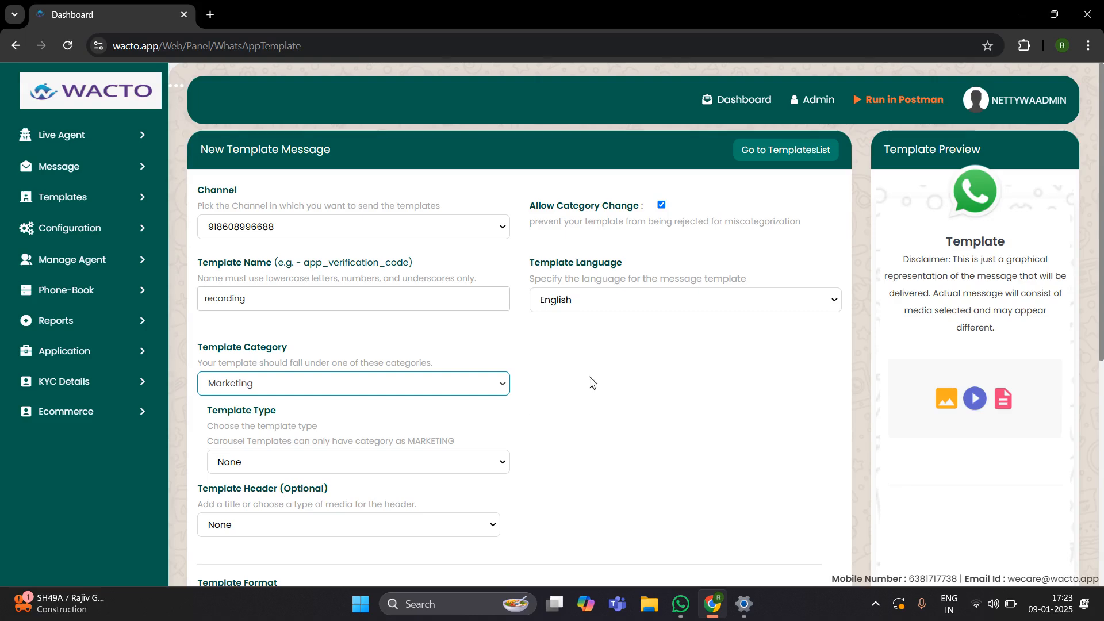
pyautogui.scroll(-2, 592, 383)
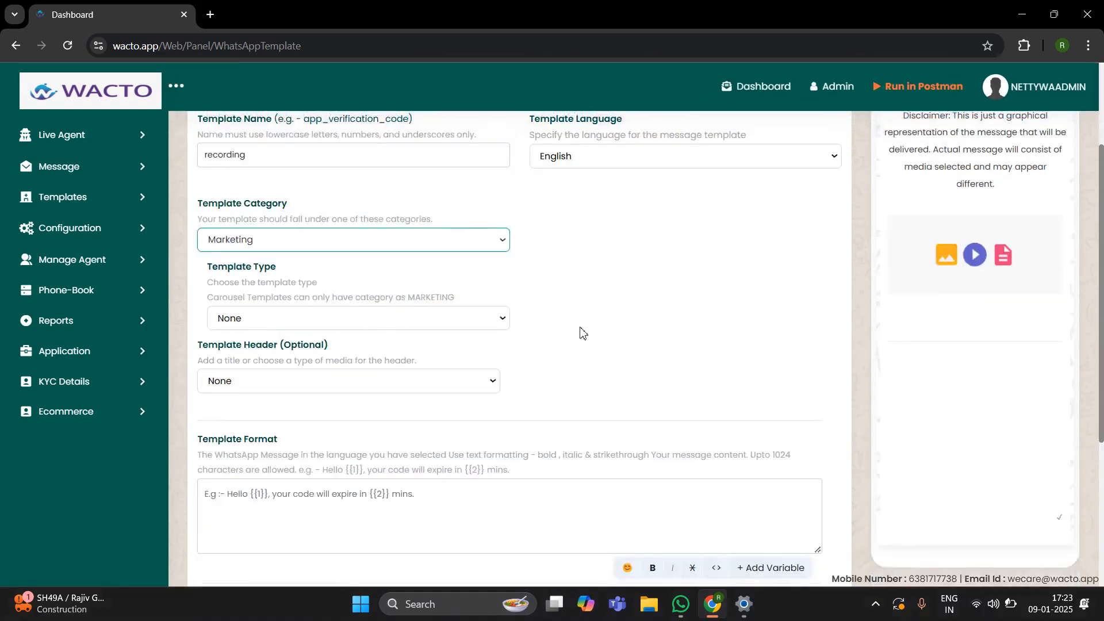
pyautogui.scroll(-2, 582, 338)
pyautogui.click(253, 237)
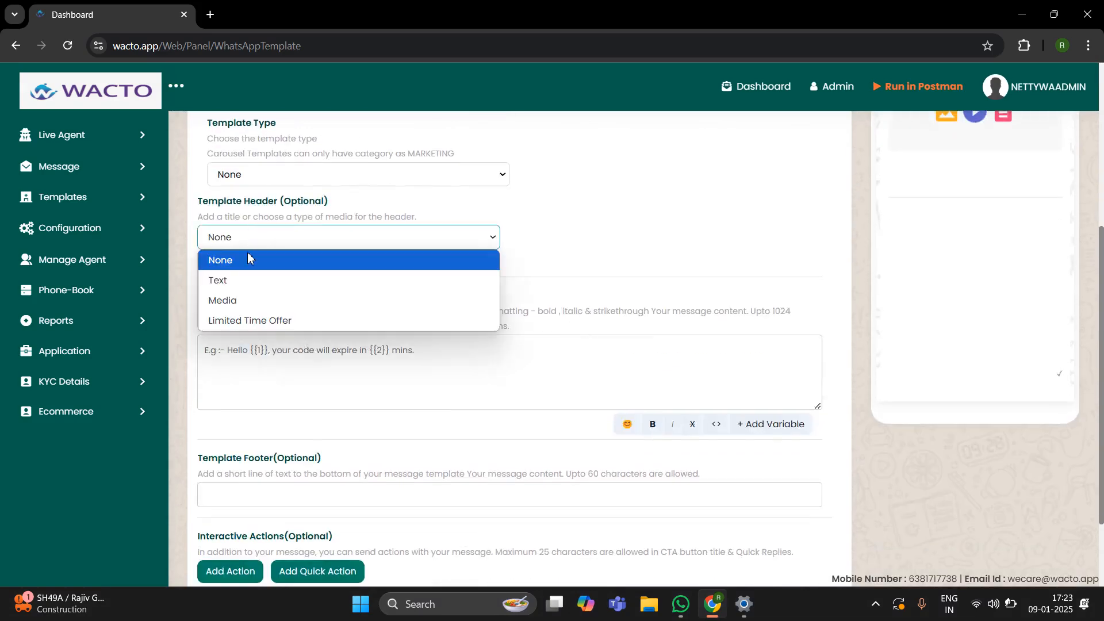
pyautogui.click(253, 302)
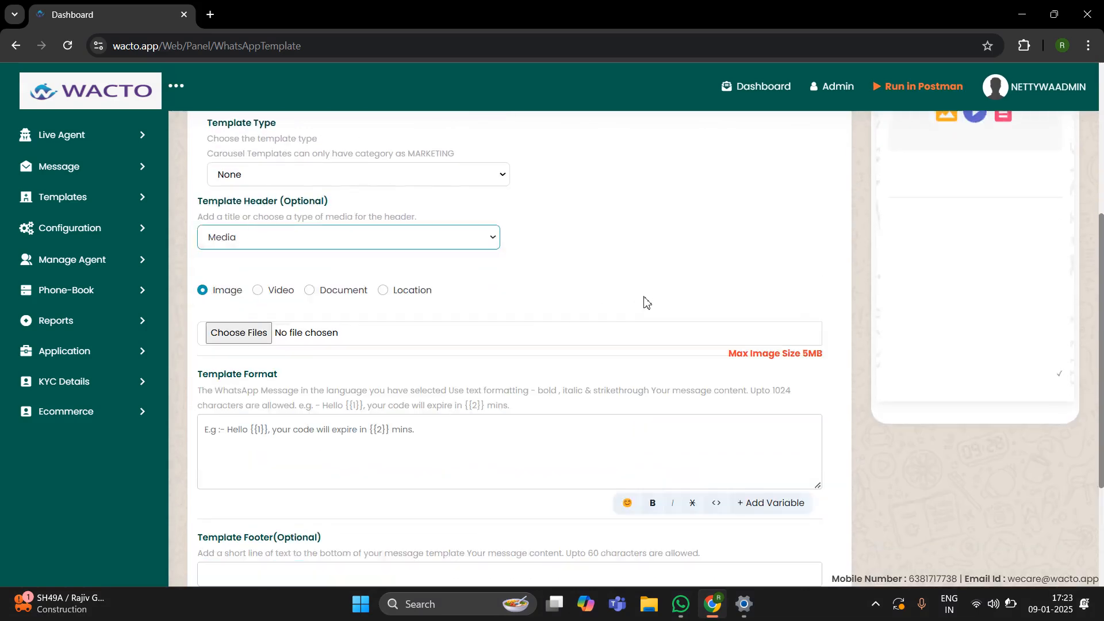
pyautogui.scroll(4, 642, 302)
pyautogui.scroll(-2, 646, 298)
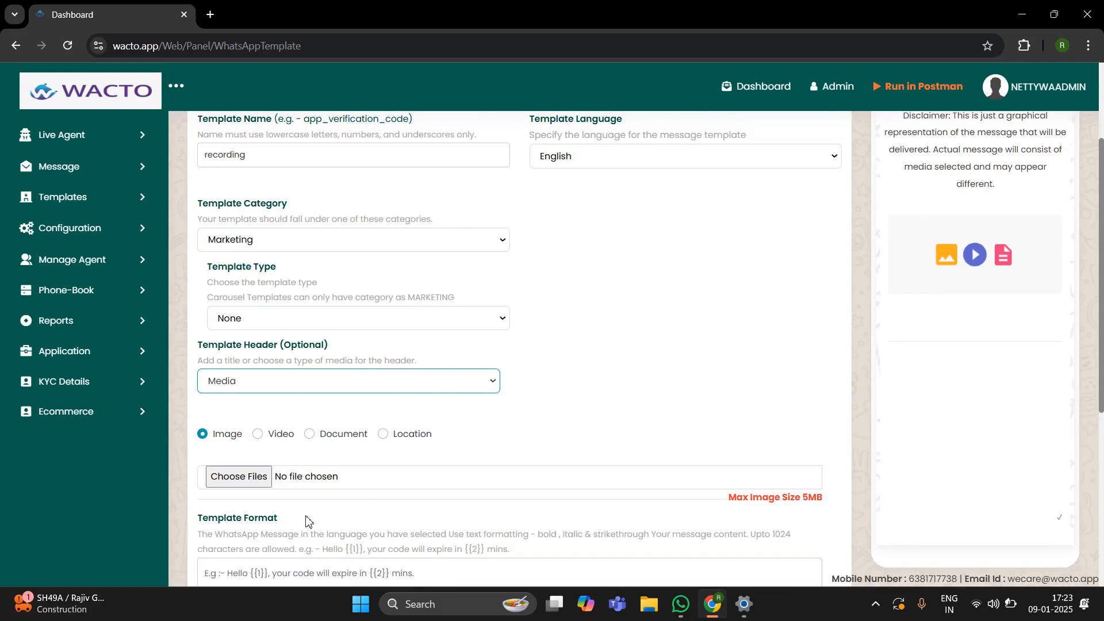
# Step: Choose Pictures > Screenshots > Screenshot 2023-10-12 180324.png as the header image
pyautogui.click(233, 475)
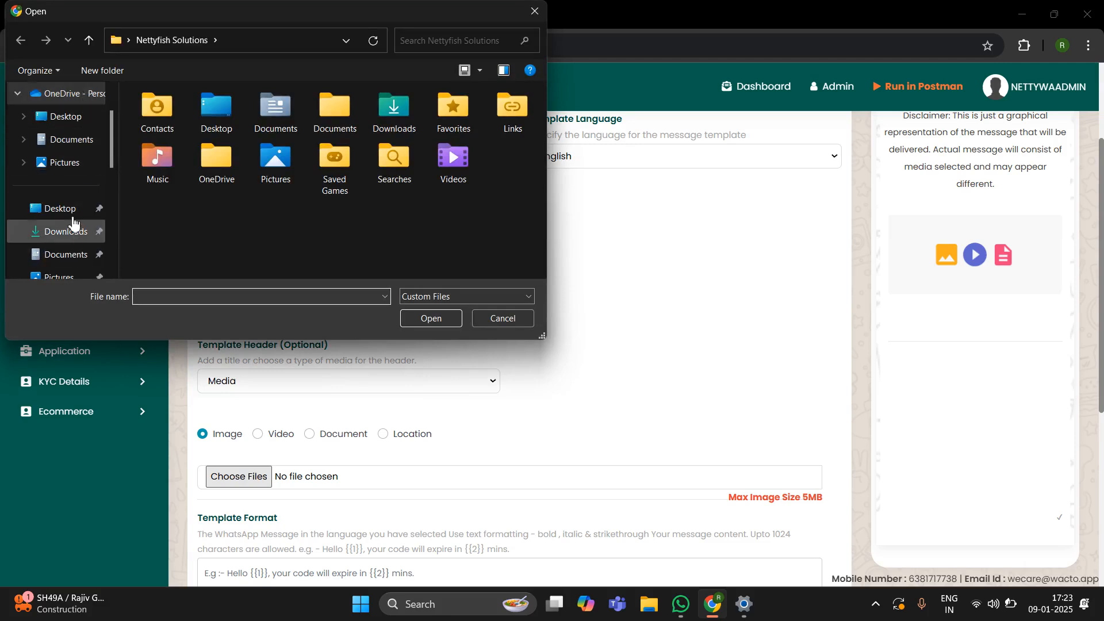
pyautogui.scroll(-3, 71, 162)
pyautogui.scroll(5, 70, 190)
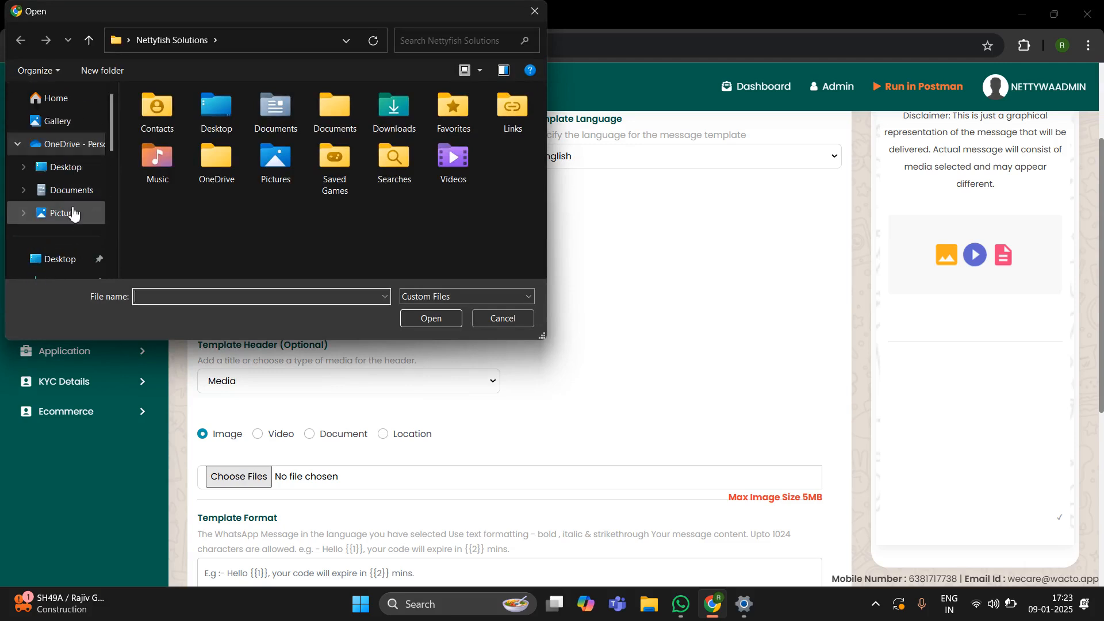
pyautogui.click(73, 215)
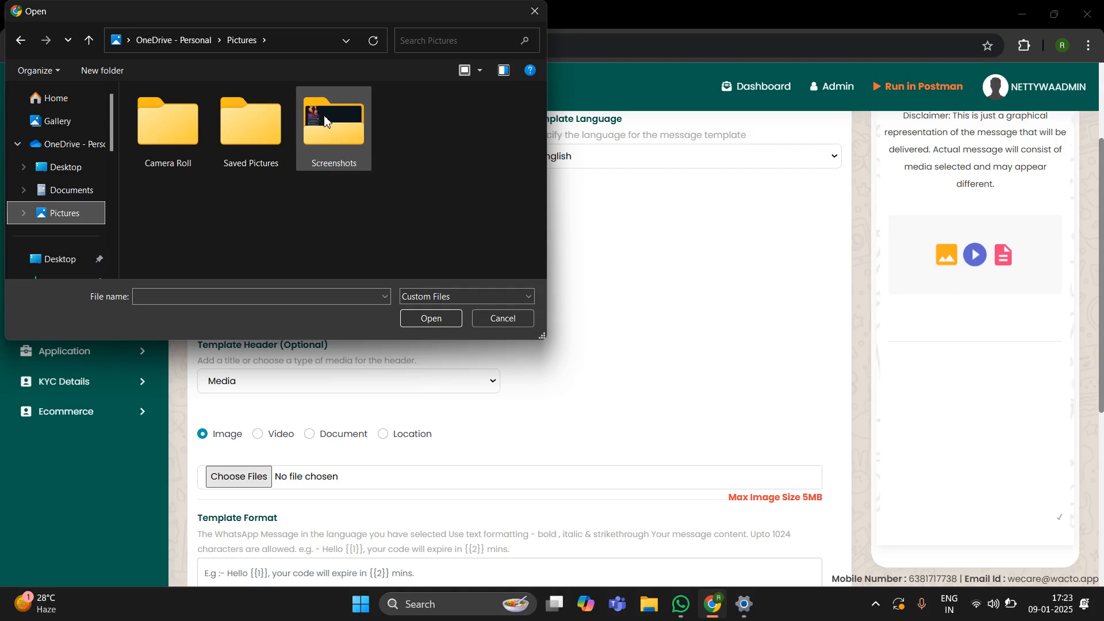
pyautogui.doubleClick(326, 133)
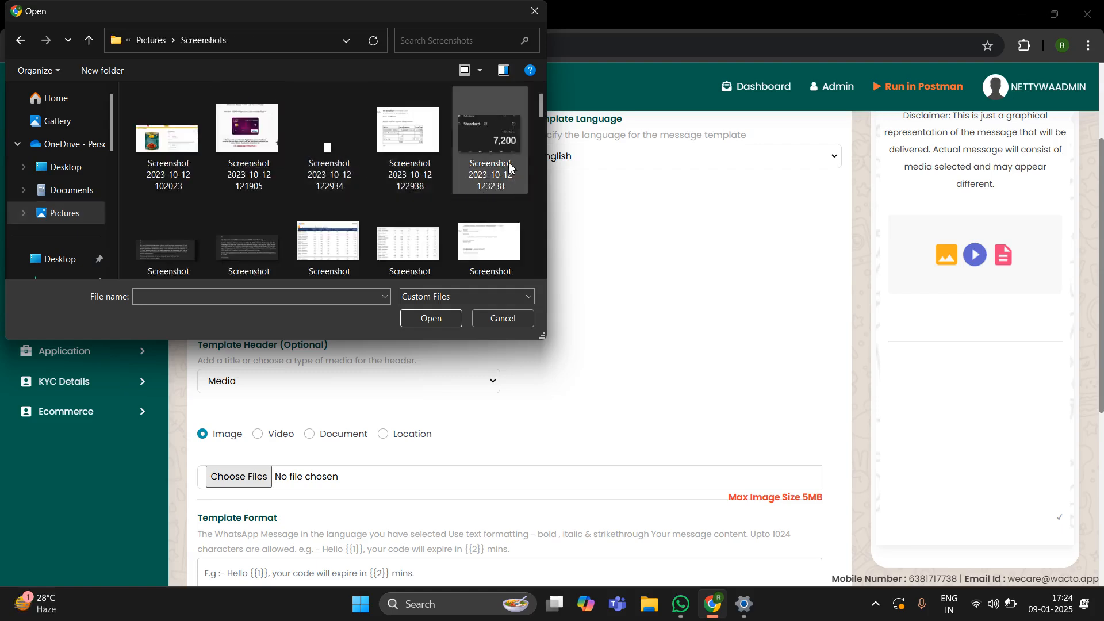
pyautogui.click(164, 252)
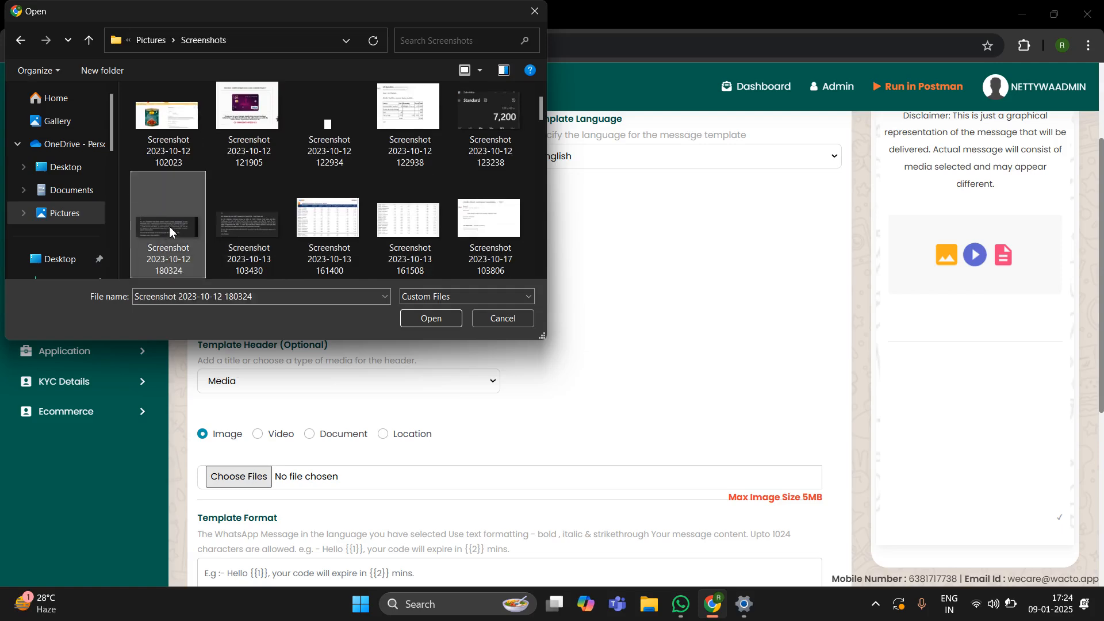
pyautogui.doubleClick(170, 231)
pyautogui.scroll(-5, 633, 352)
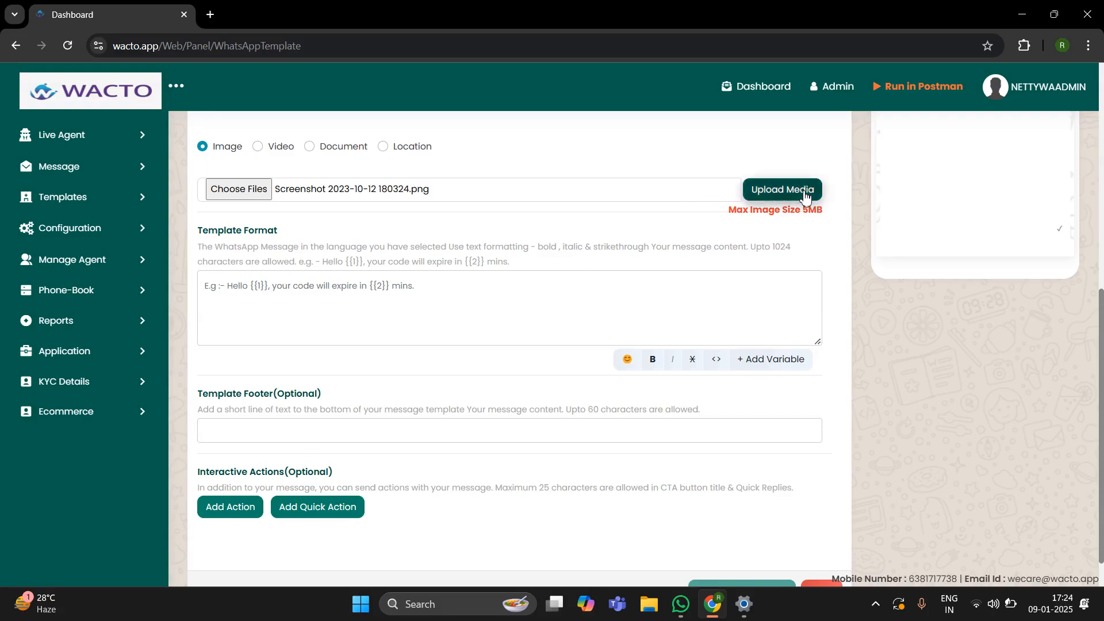
# Step: Upload the header screenshot and acknowledge the 'Uploaded media is valid' alert
pyautogui.click(805, 197)
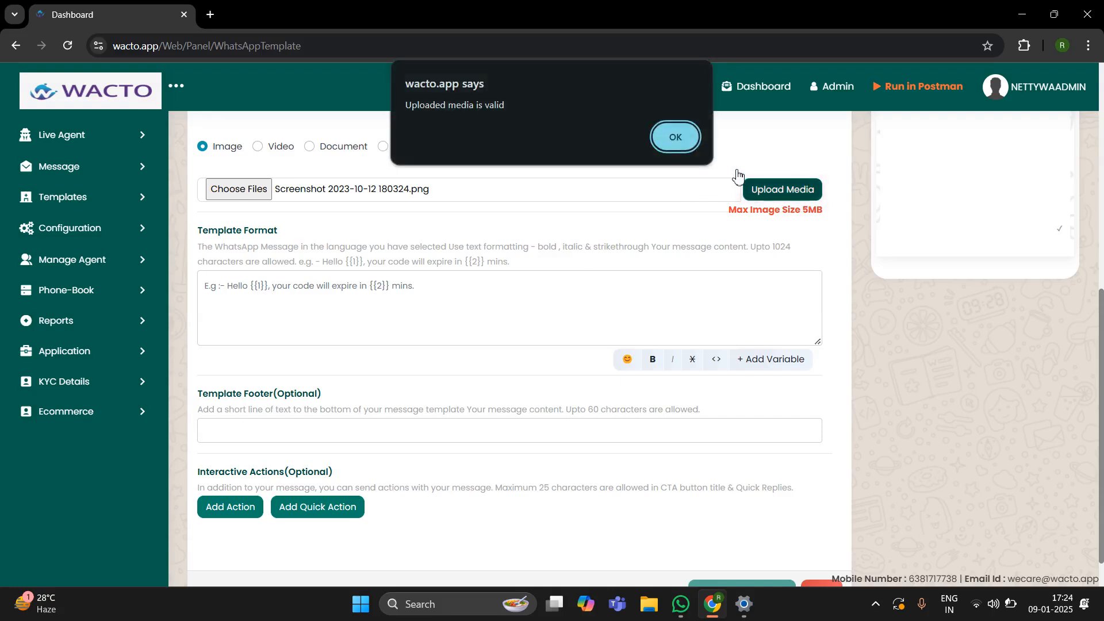
pyautogui.click(668, 137)
pyautogui.click(337, 309)
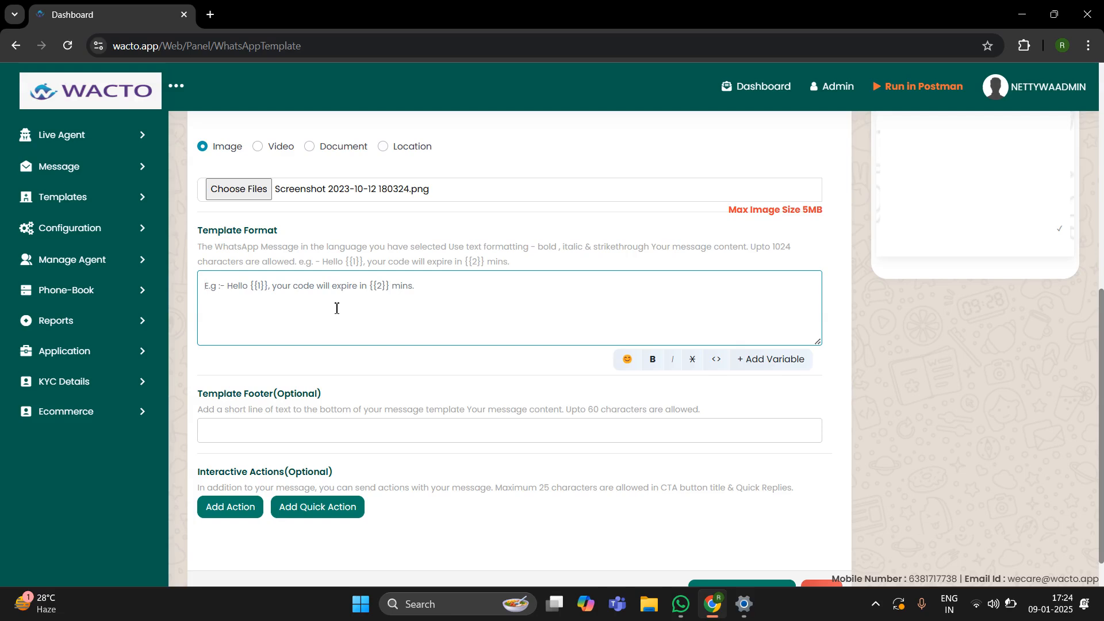
# Step: Enter the body text 'This is a testing message' and add an empty quick-reply row
pyautogui.write('This ')
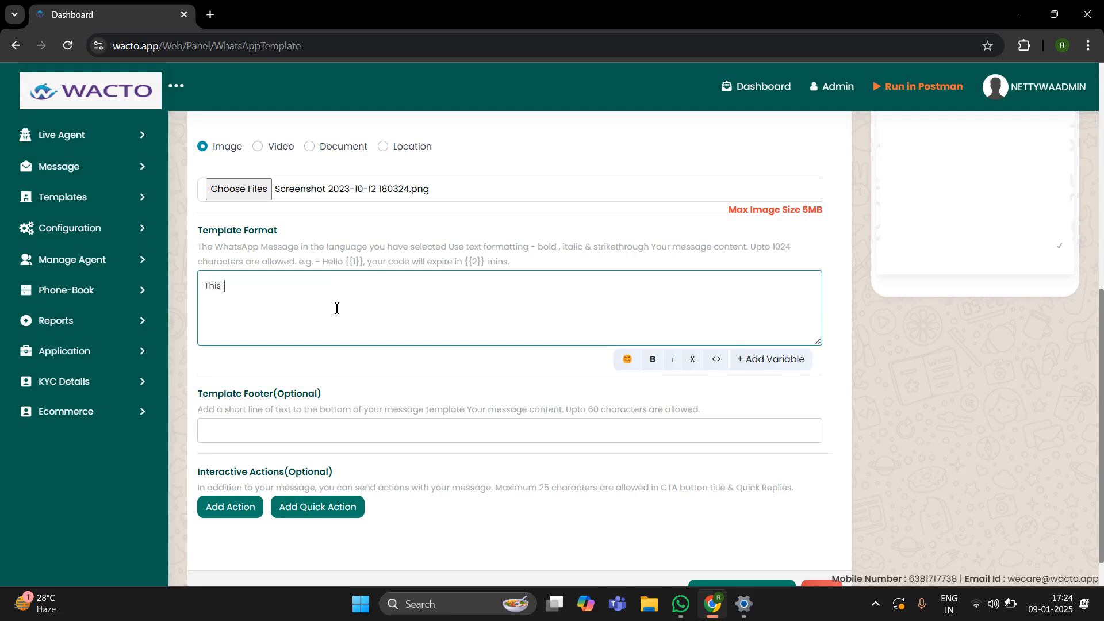
pyautogui.write('is a testing message.')
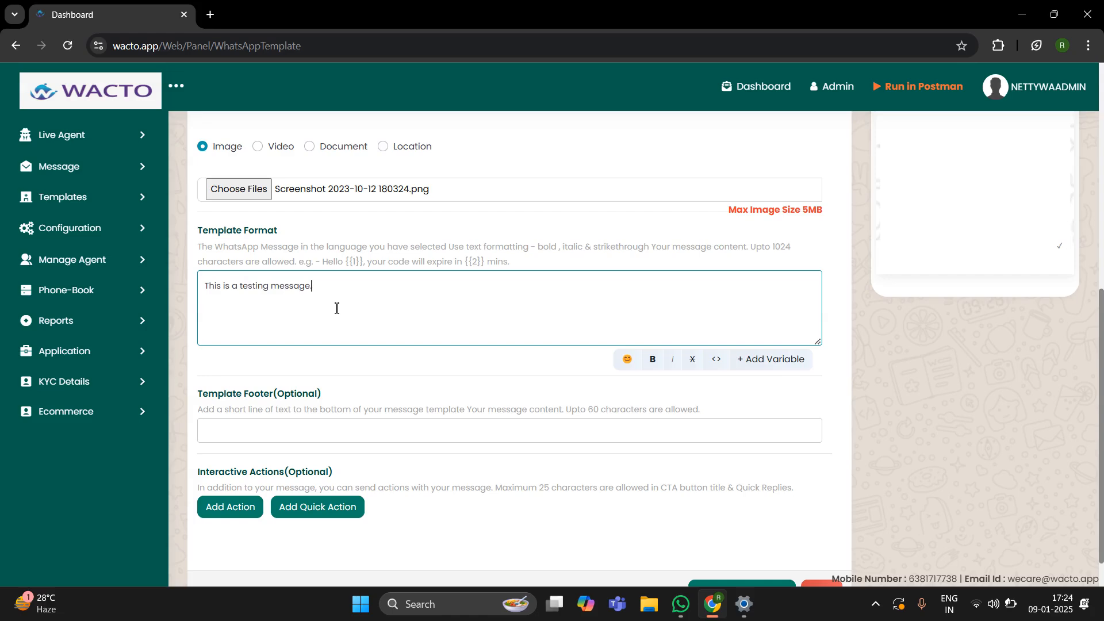
pyautogui.scroll(3, 337, 309)
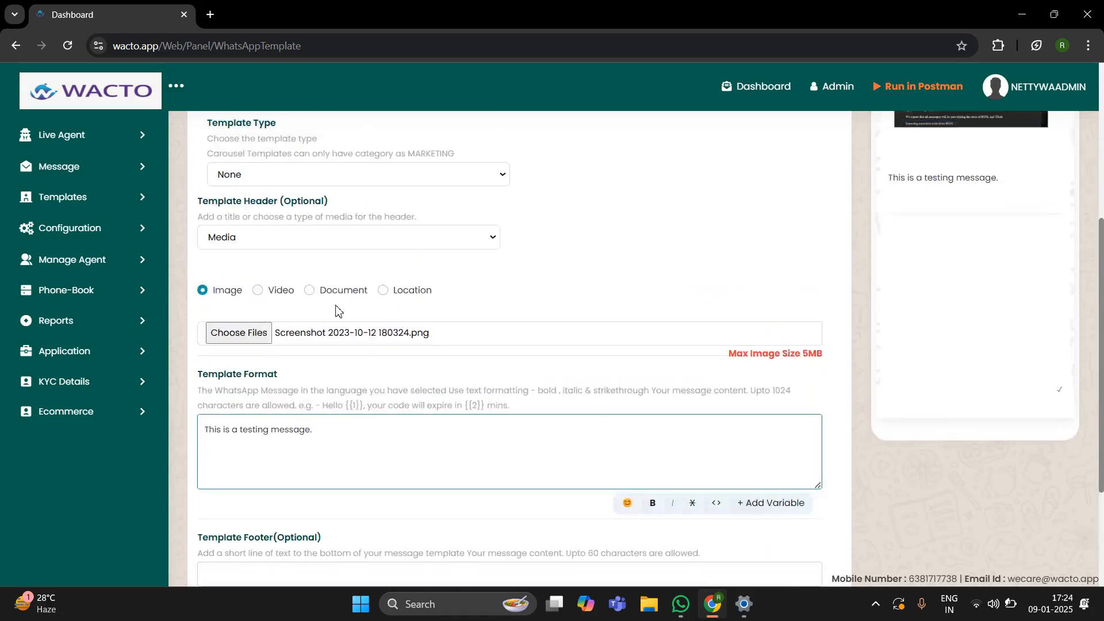
pyautogui.scroll(-3, 363, 421)
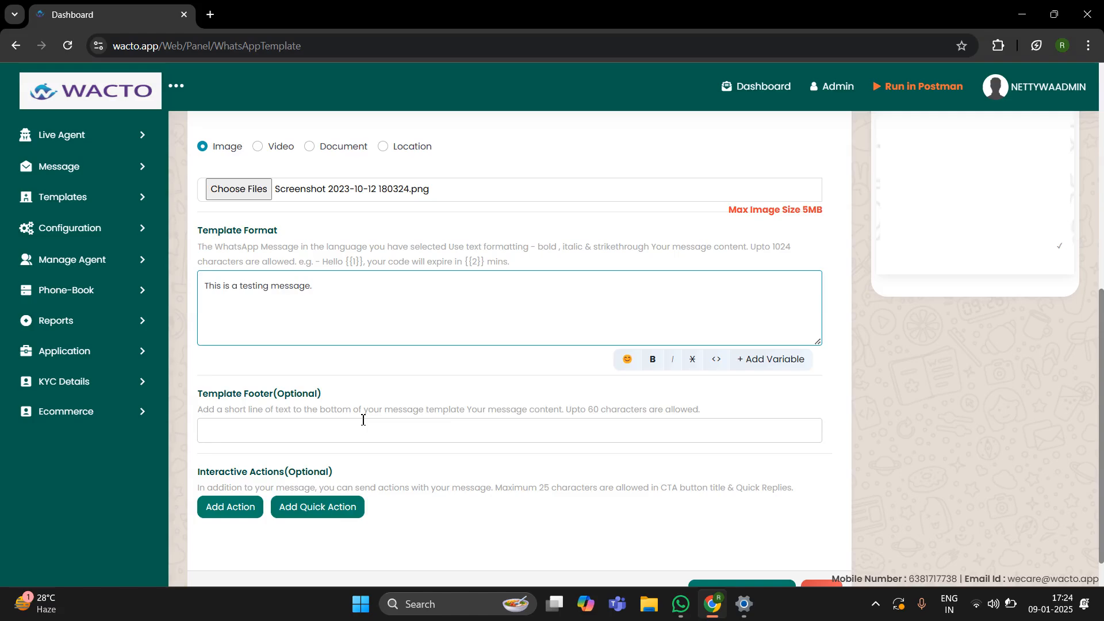
pyautogui.scroll(-1, 422, 382)
pyautogui.scroll(9, 421, 382)
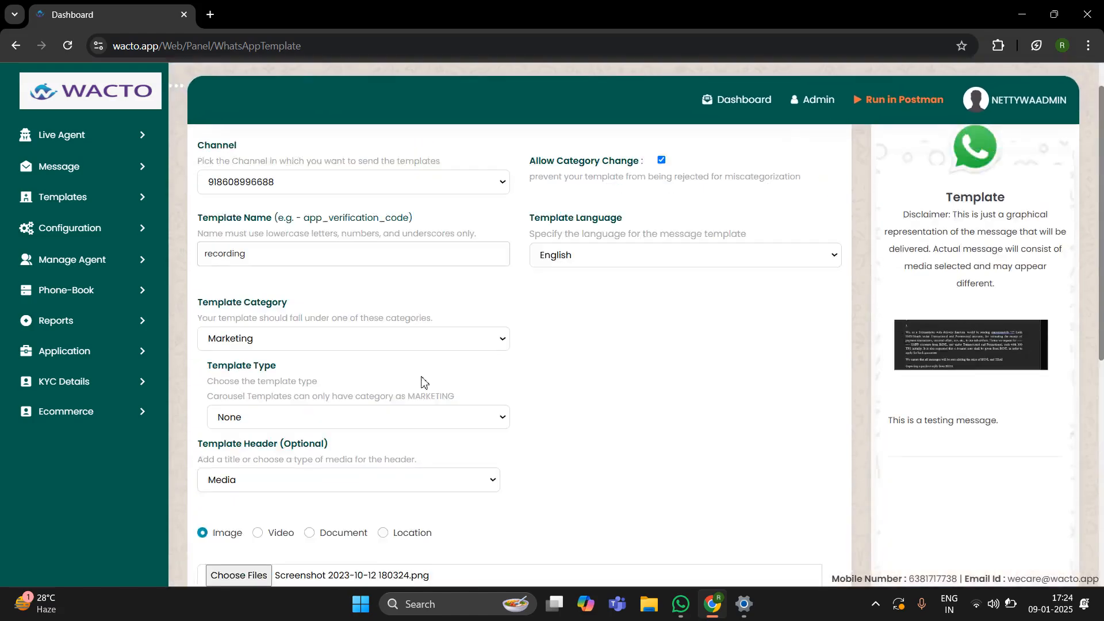
pyautogui.scroll(-9, 422, 382)
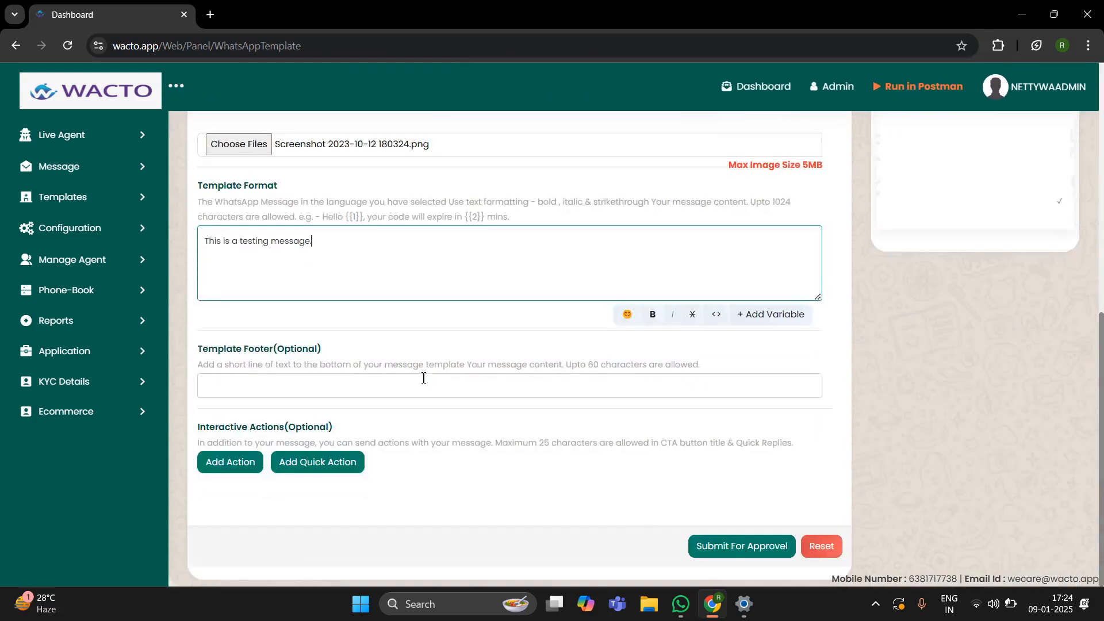
pyautogui.click(293, 472)
# Step: Pick the Marketing quick-reply preset so the button reads 'Stop Promotion'
pyautogui.scroll(-2, 456, 461)
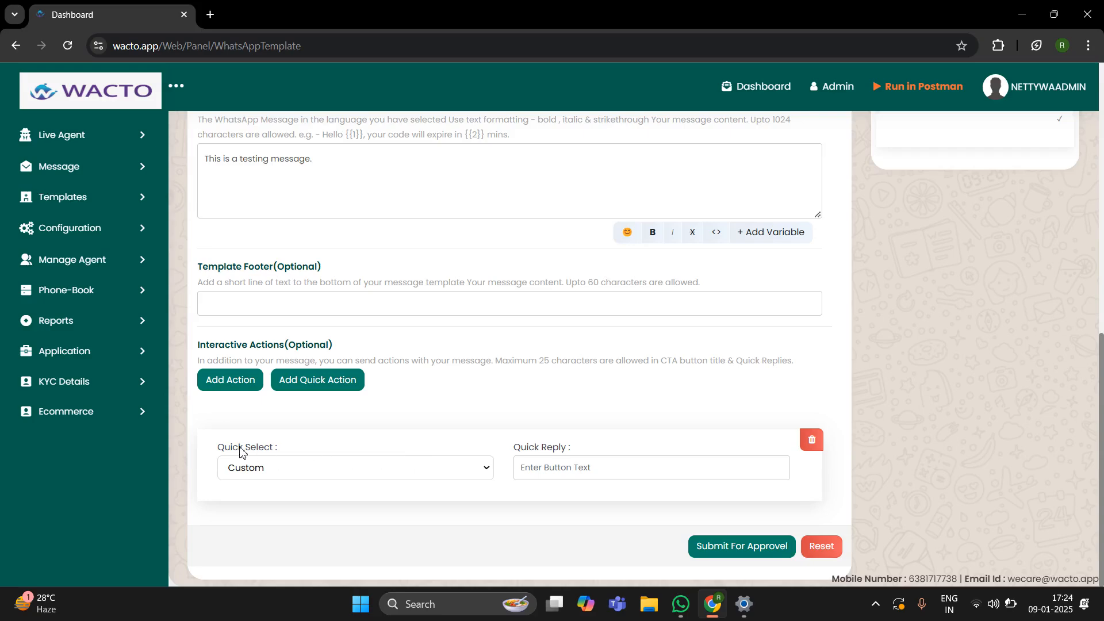
pyautogui.click(290, 467)
pyautogui.click(284, 511)
pyautogui.scroll(5, 905, 301)
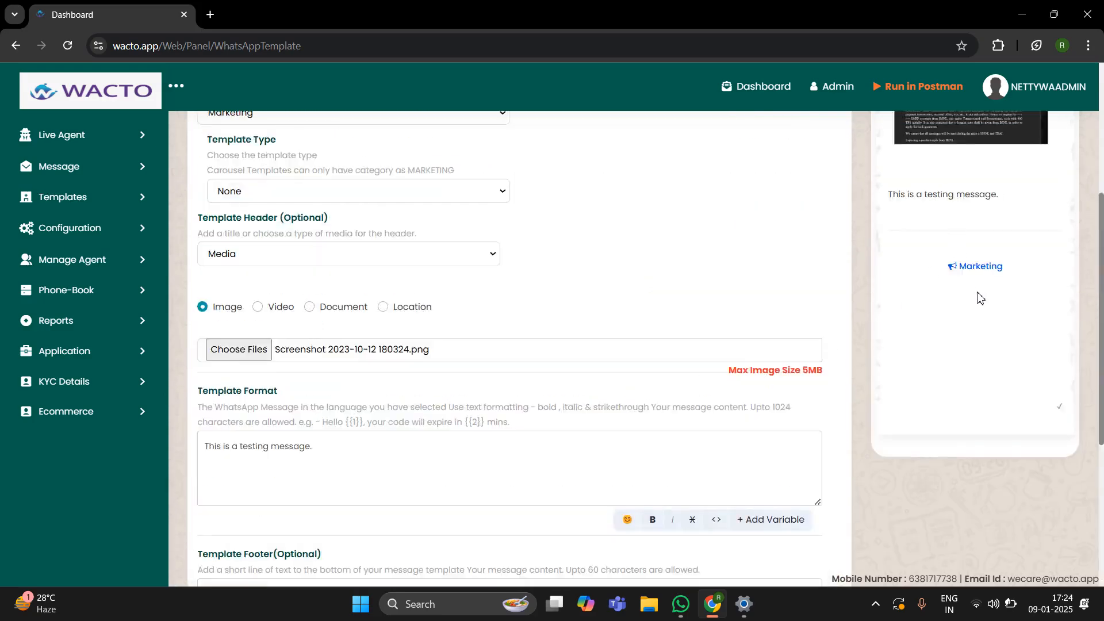
pyautogui.scroll(-5, 783, 429)
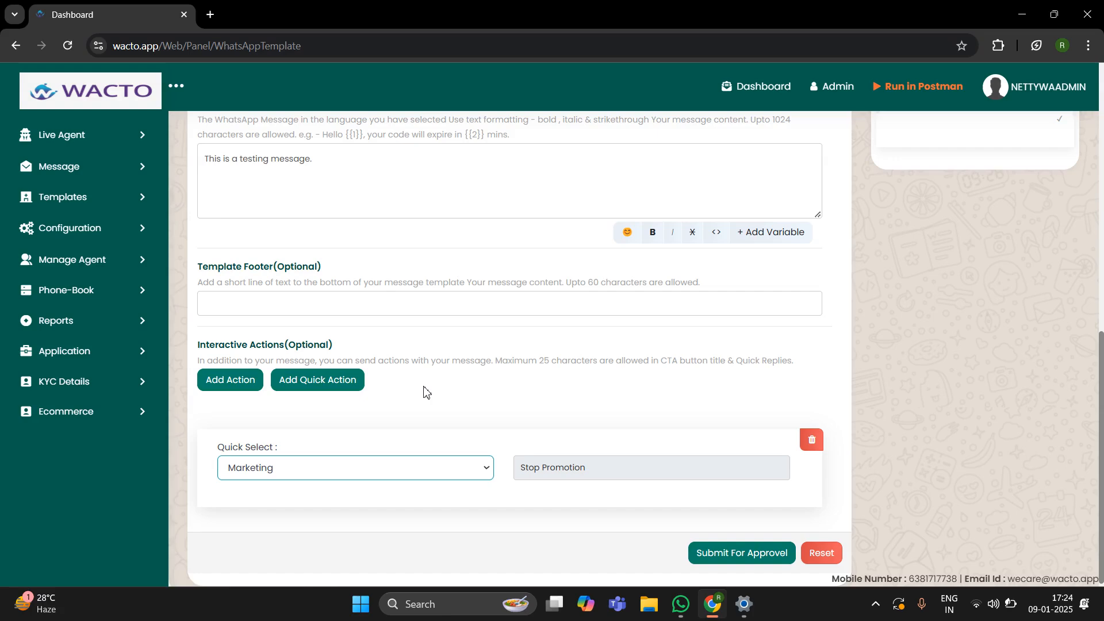
pyautogui.scroll(5, 1051, 380)
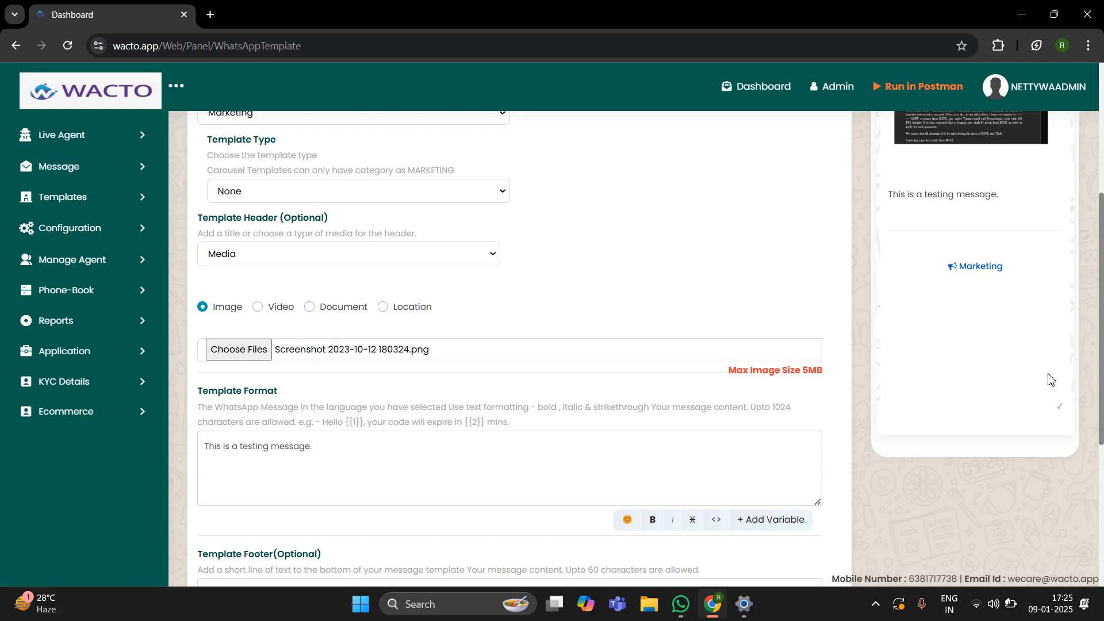
pyautogui.scroll(-5, 457, 496)
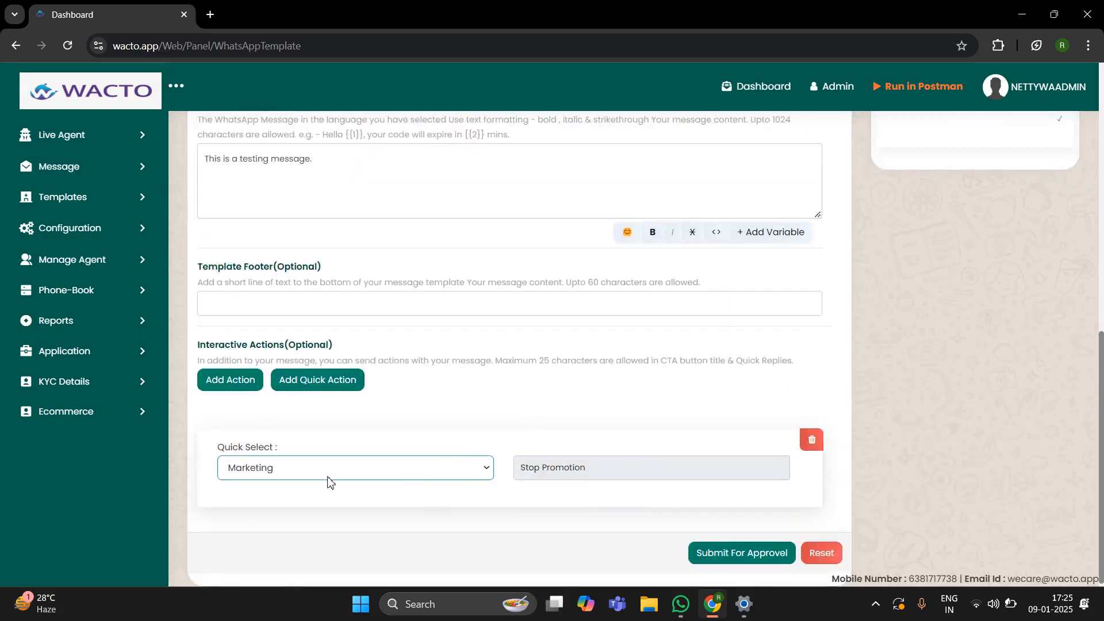
pyautogui.scroll(3, 572, 473)
pyautogui.scroll(-3, 572, 473)
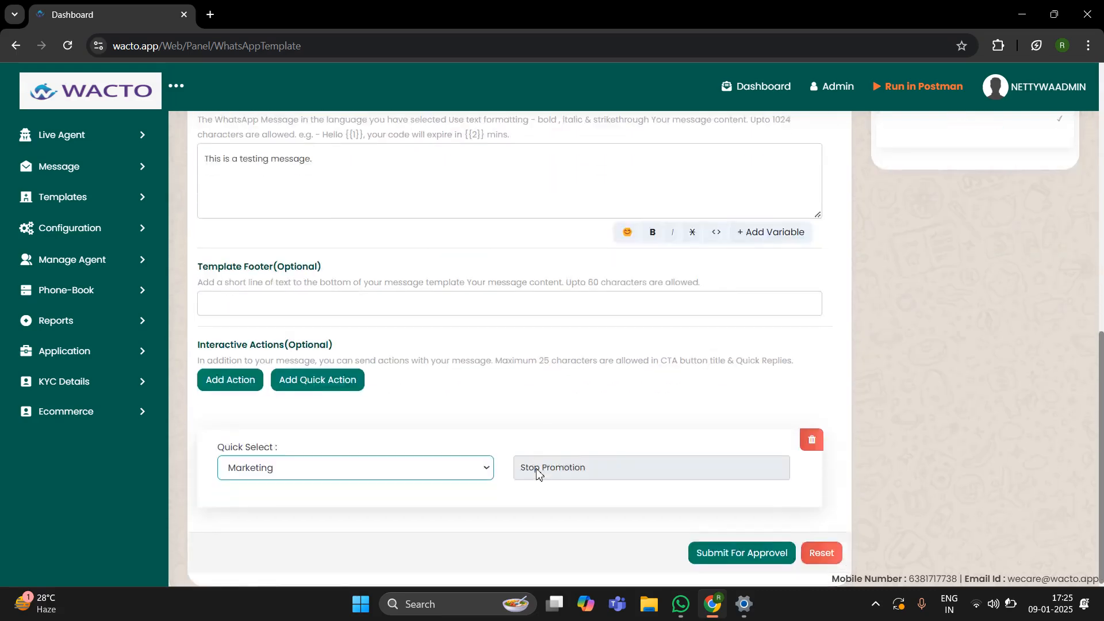
# Step: Set the footer to 'If not interested tap 'Stop promotion'' using the autofill suggestion
pyautogui.click(357, 308)
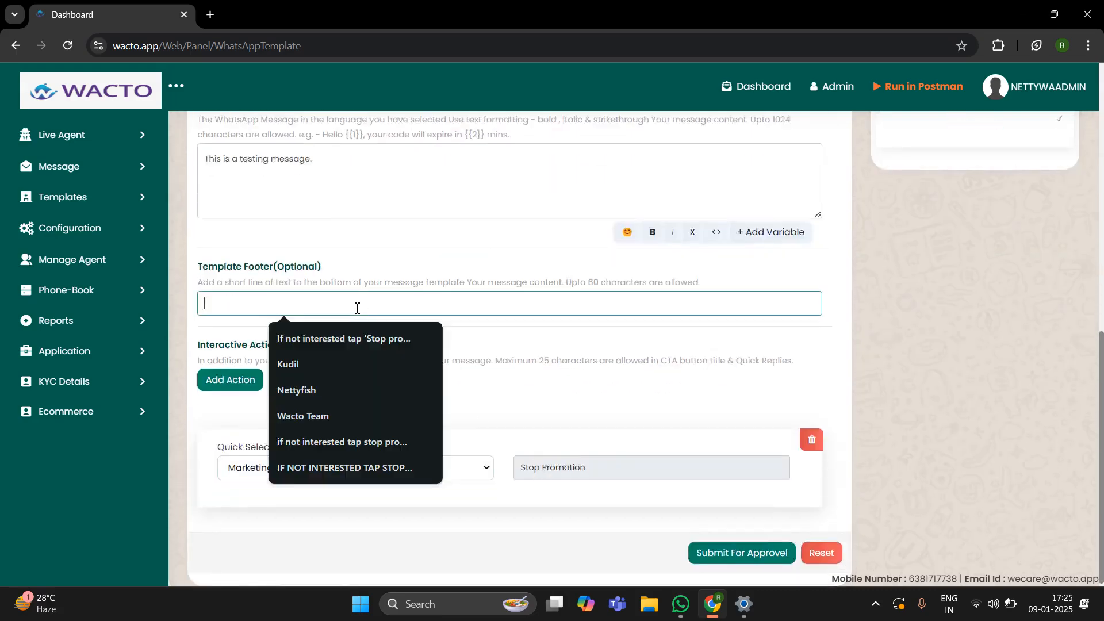
pyautogui.write('If')
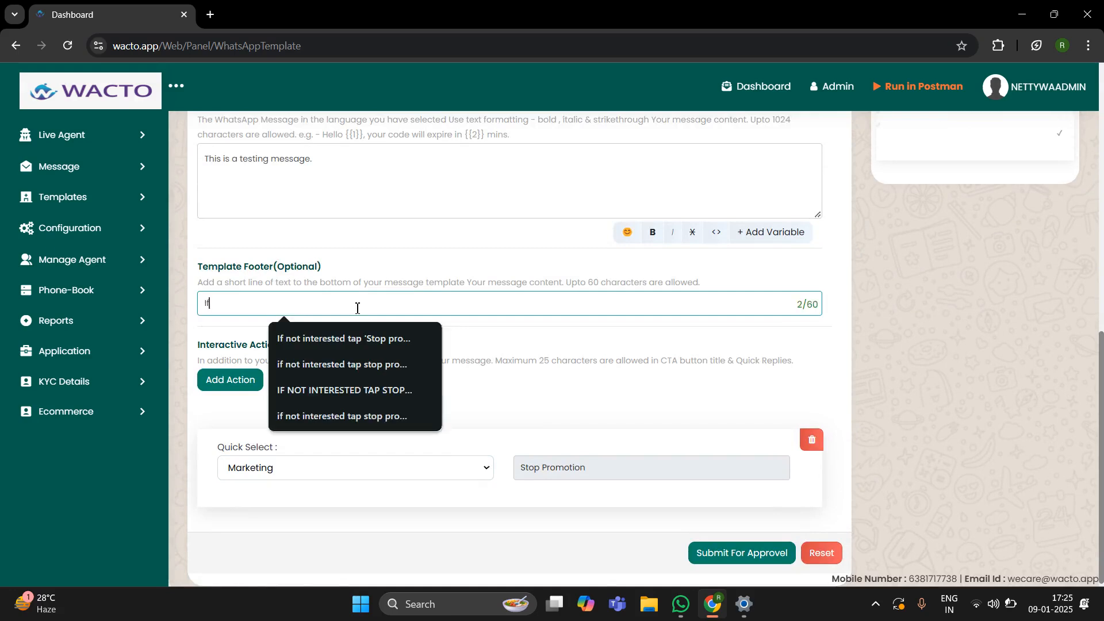
pyautogui.click(345, 339)
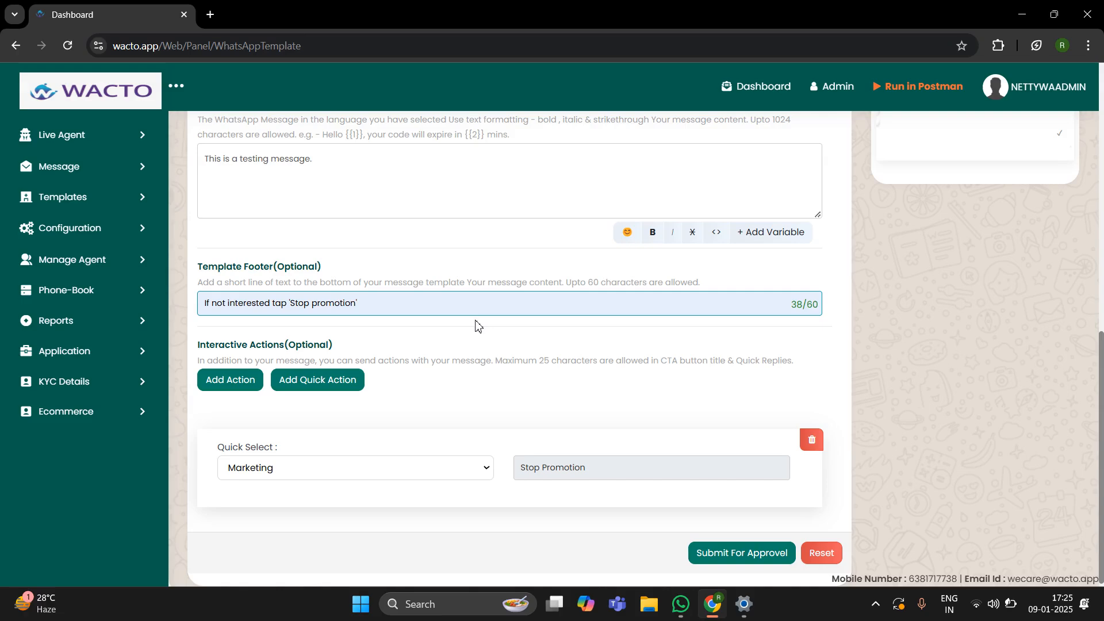
pyautogui.scroll(-1, 480, 428)
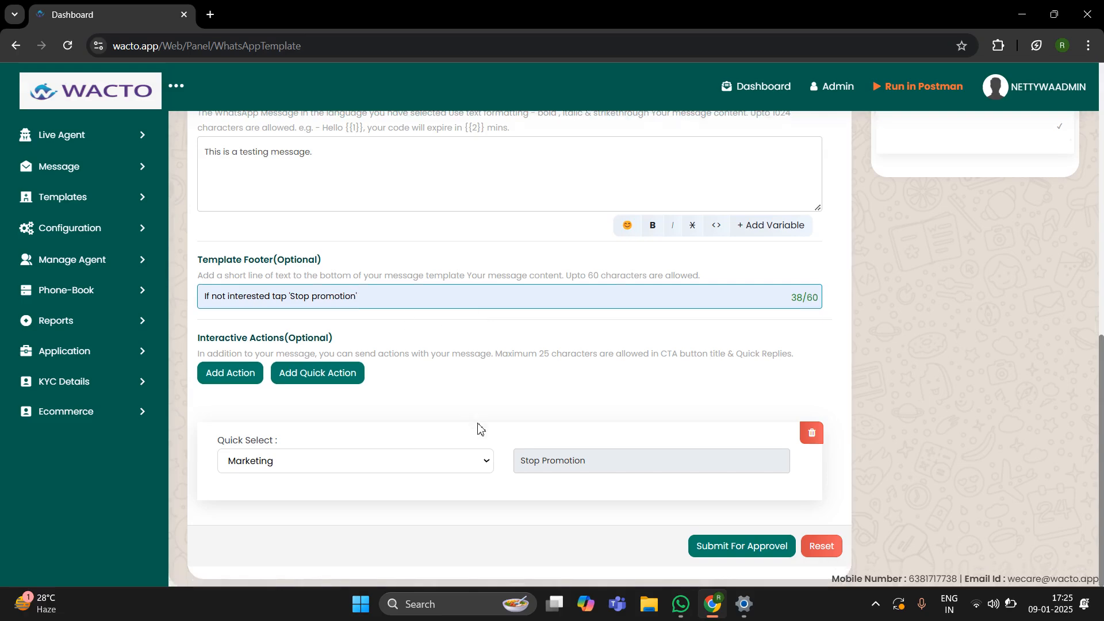
pyautogui.scroll(10, 603, 413)
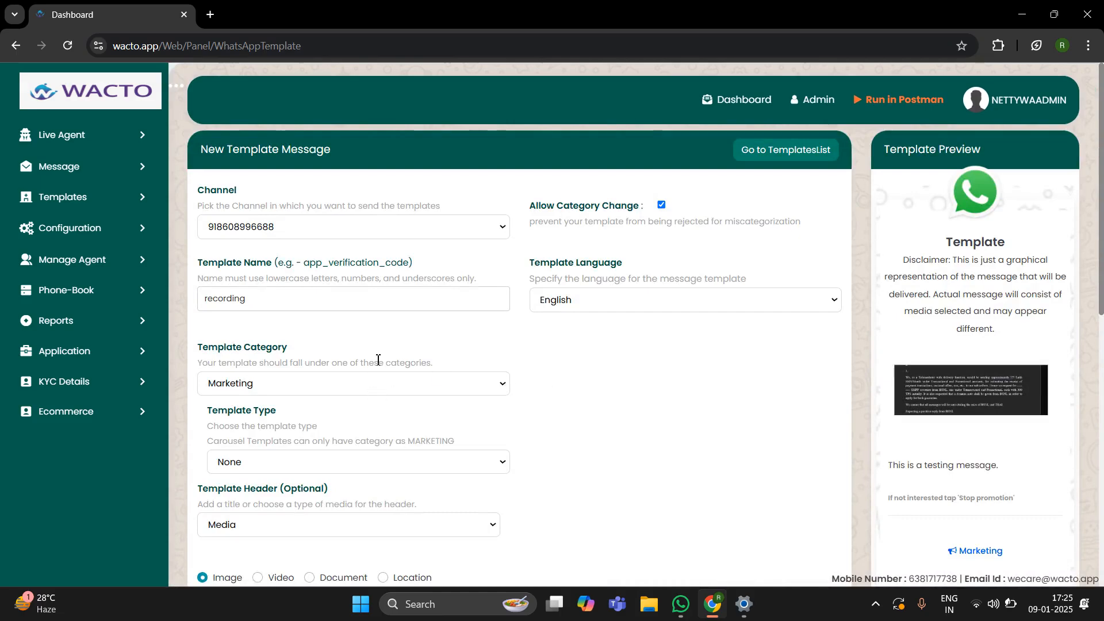
pyautogui.scroll(-5, 380, 368)
pyautogui.scroll(-3, 377, 363)
pyautogui.click(345, 293)
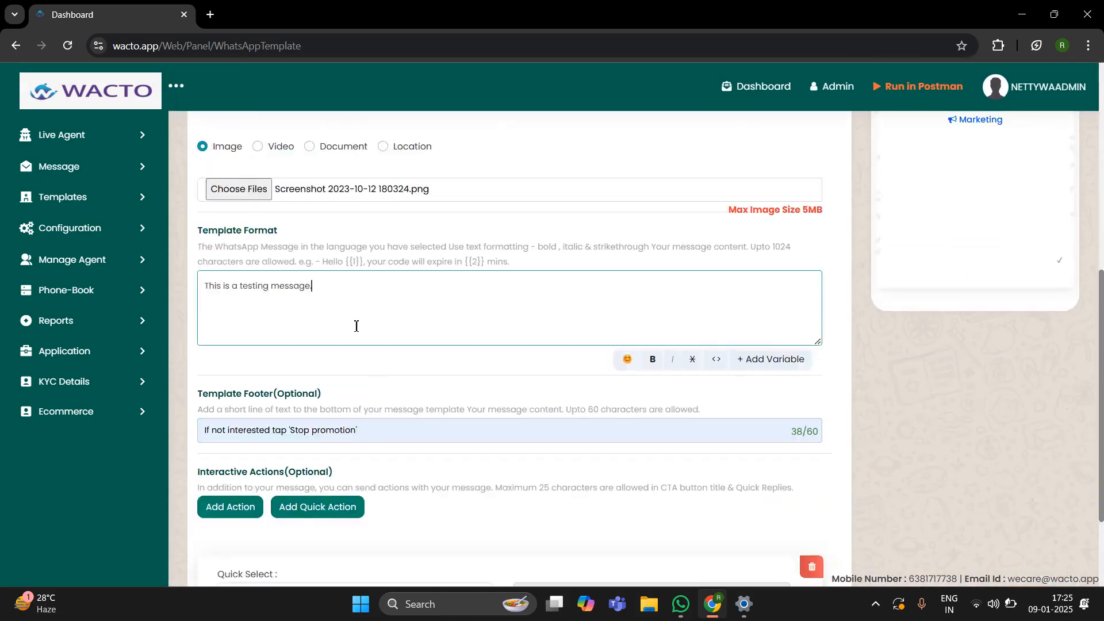
pyautogui.scroll(-1, 426, 460)
pyautogui.scroll(-2, 426, 460)
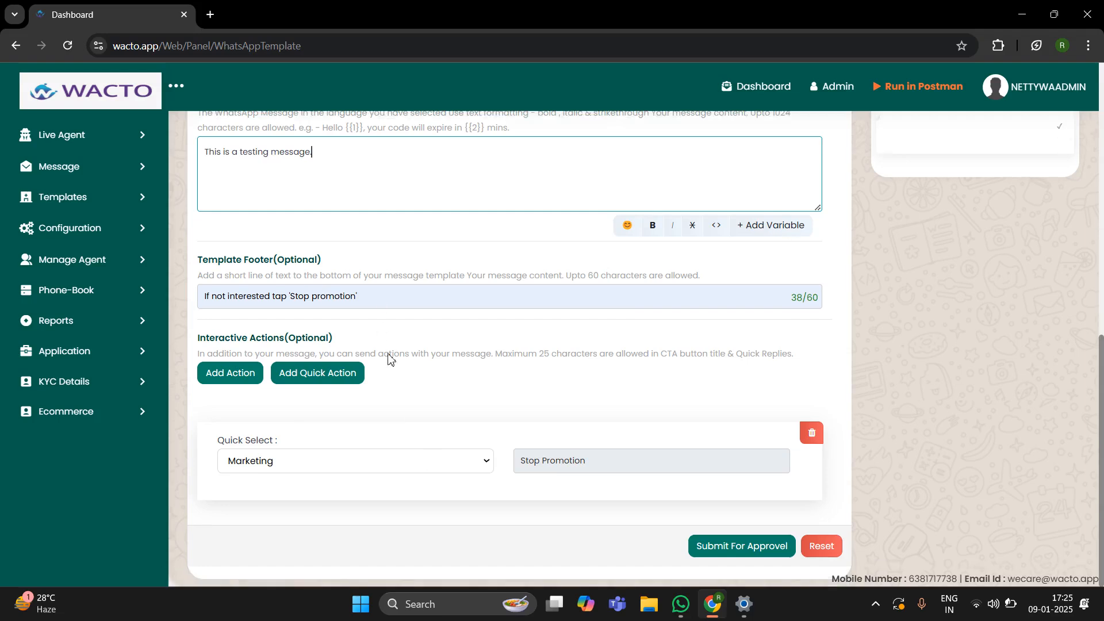
# Step: Add a 'Call us' phone-number button with the business number, then submit for approval
pyautogui.click(252, 379)
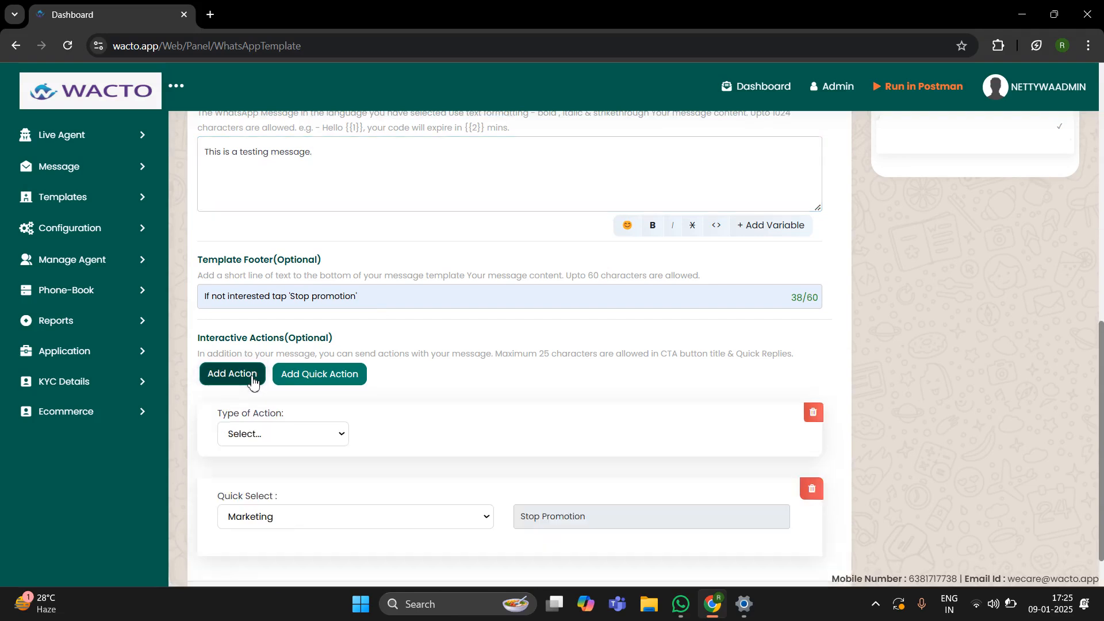
pyautogui.scroll(-1, 495, 483)
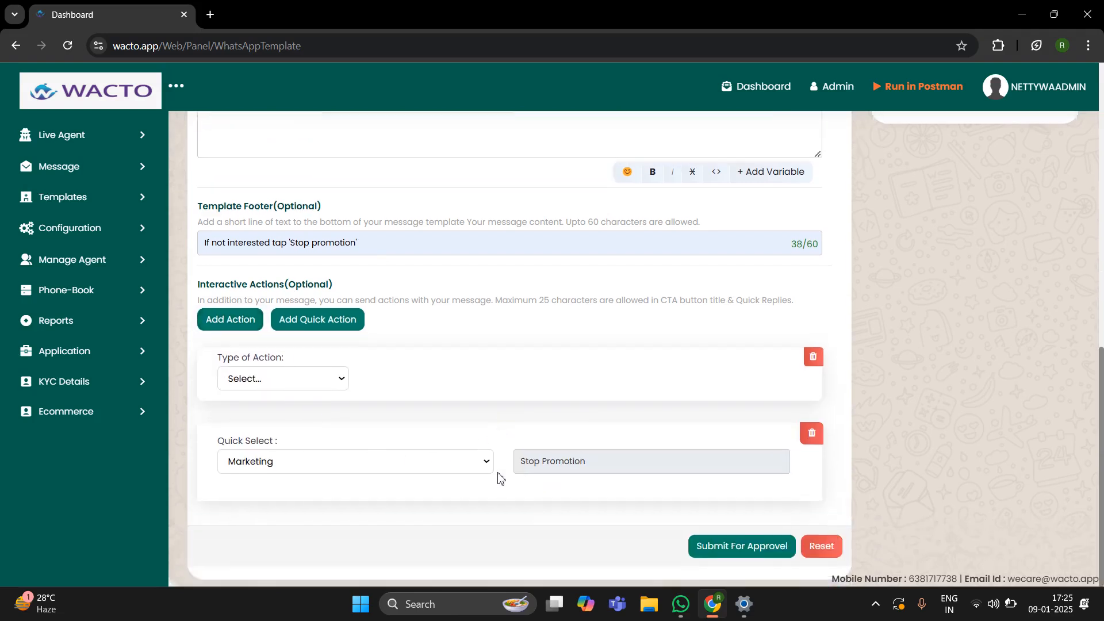
pyautogui.click(296, 378)
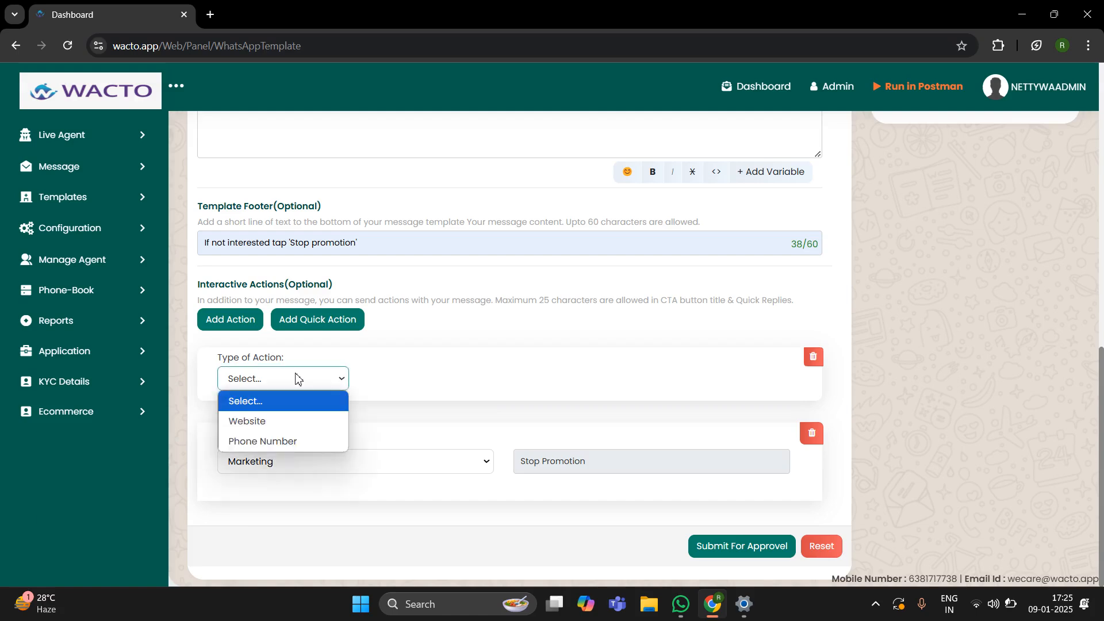
pyautogui.click(264, 445)
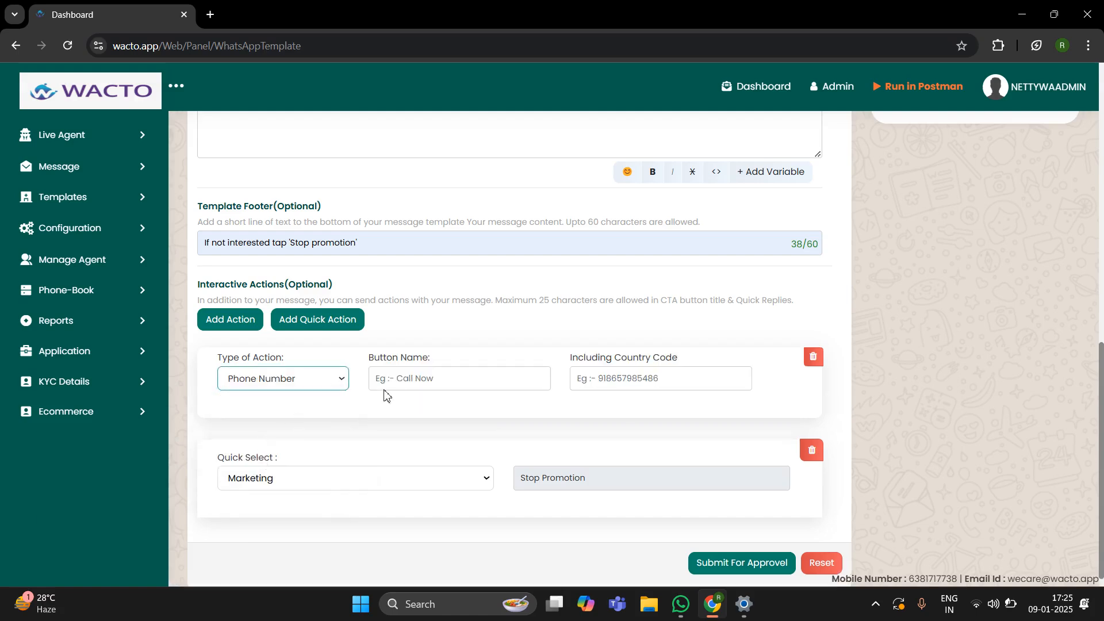
pyautogui.click(443, 384)
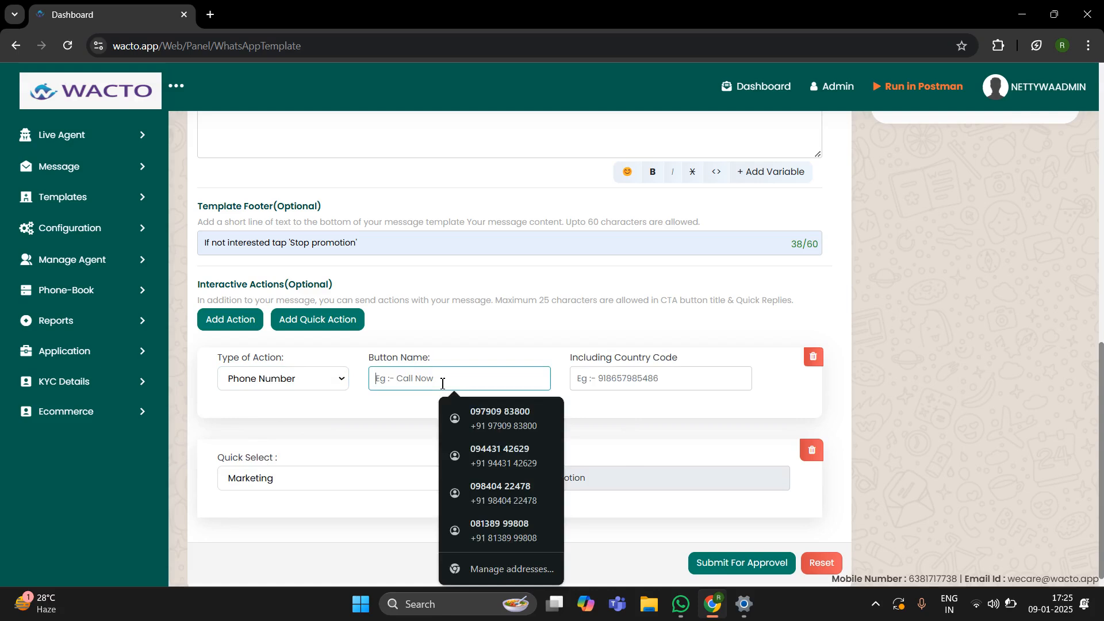
pyautogui.write('Call us')
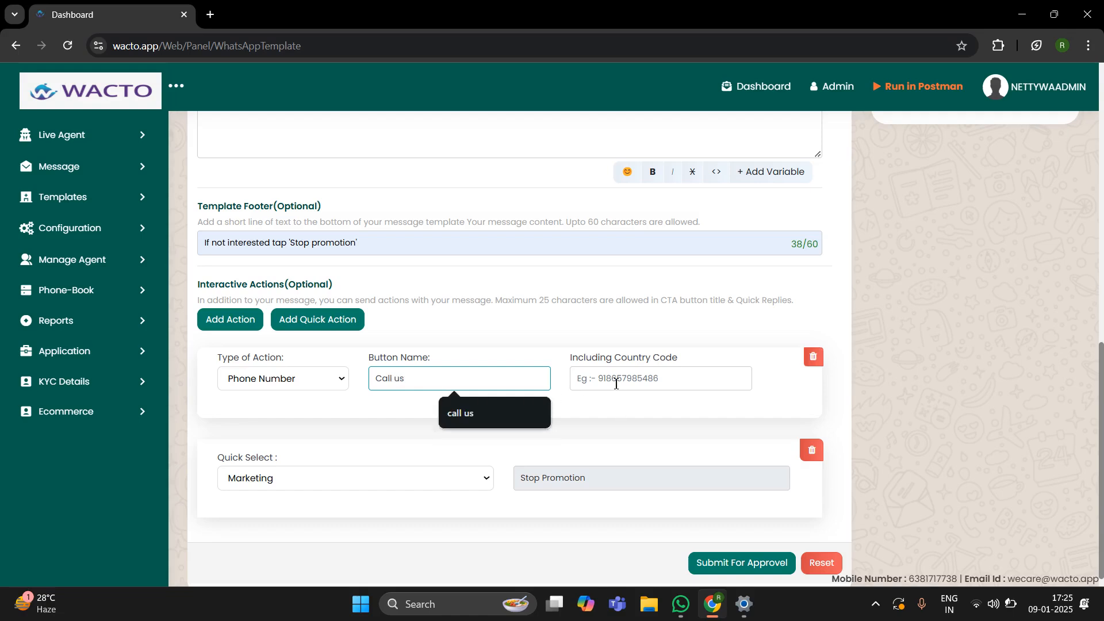
pyautogui.click(615, 383)
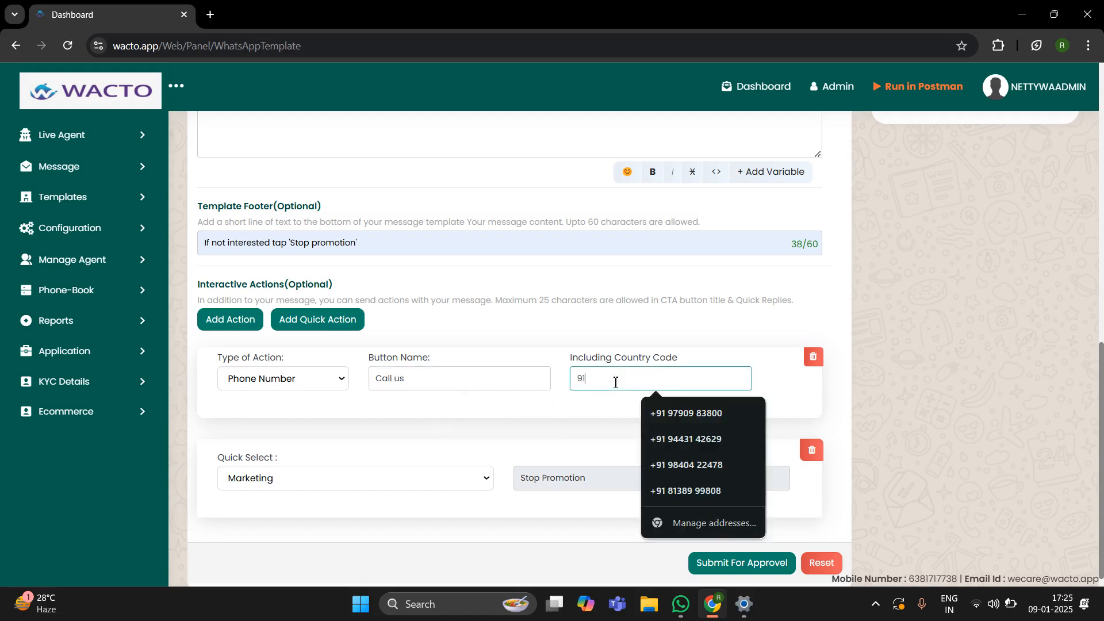
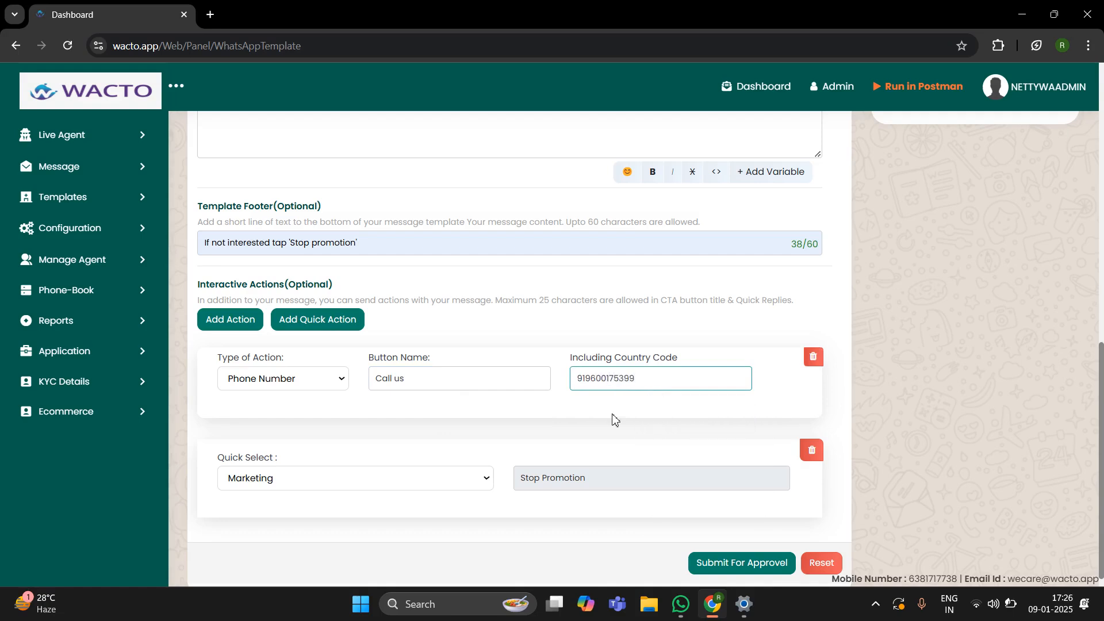
pyautogui.click(600, 407)
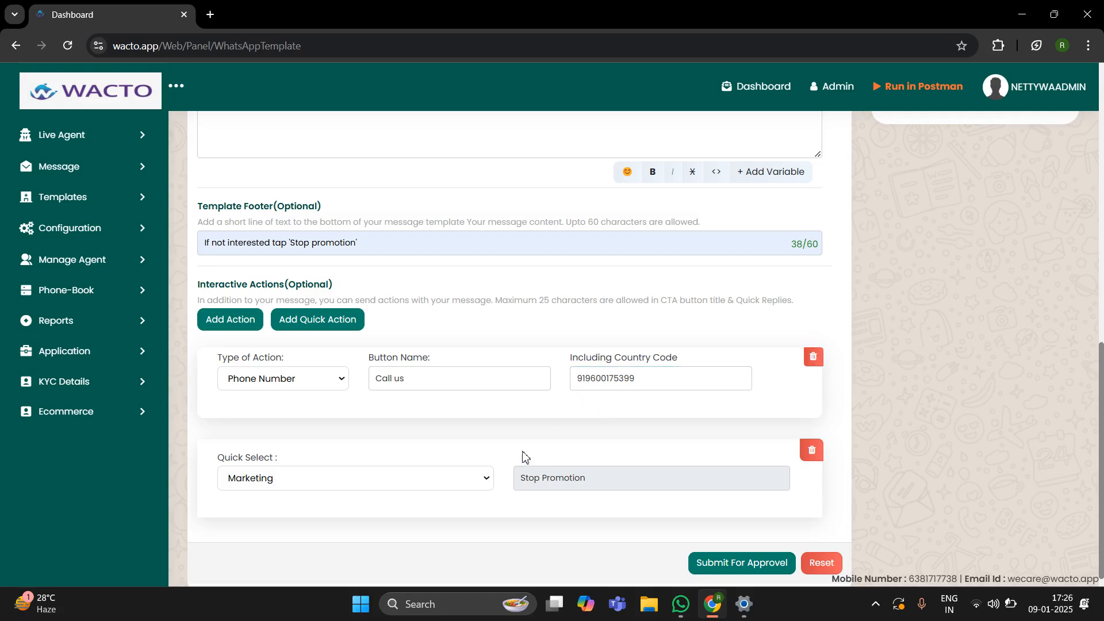
pyautogui.scroll(-1, 520, 448)
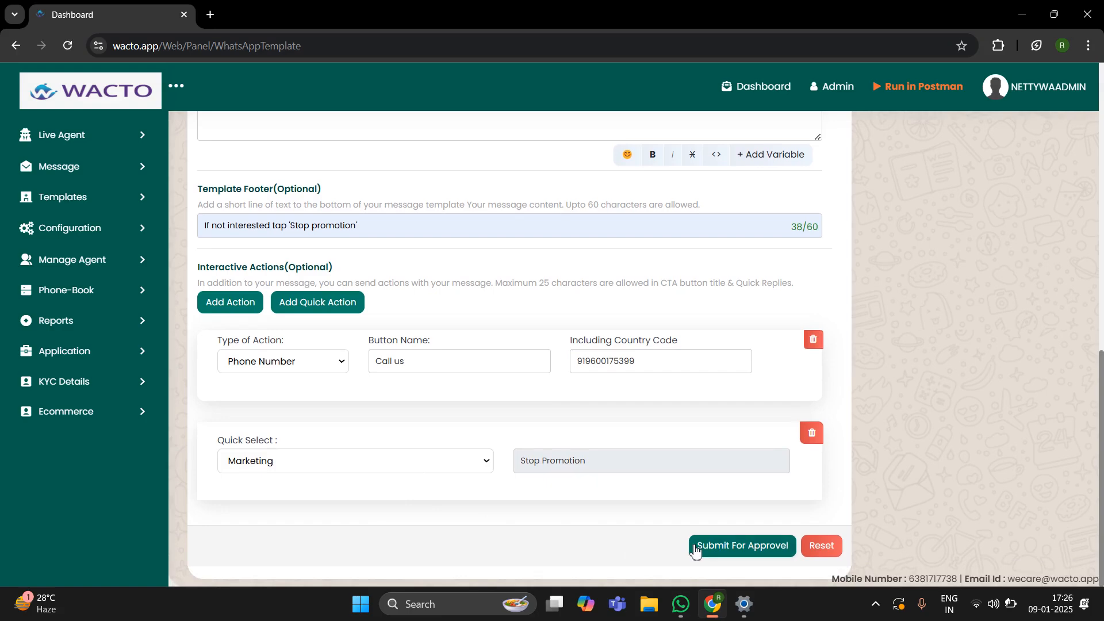
pyautogui.click(747, 551)
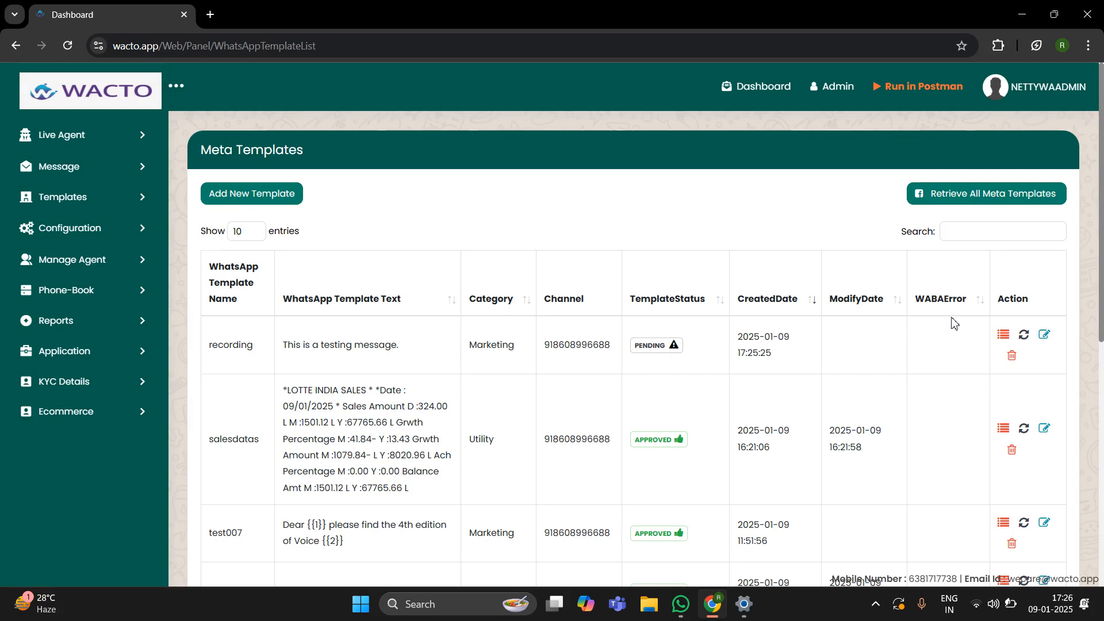
# Step: Refresh the recording template's status from Meta so it shows Approved, and dismiss the success message
pyautogui.click(1026, 337)
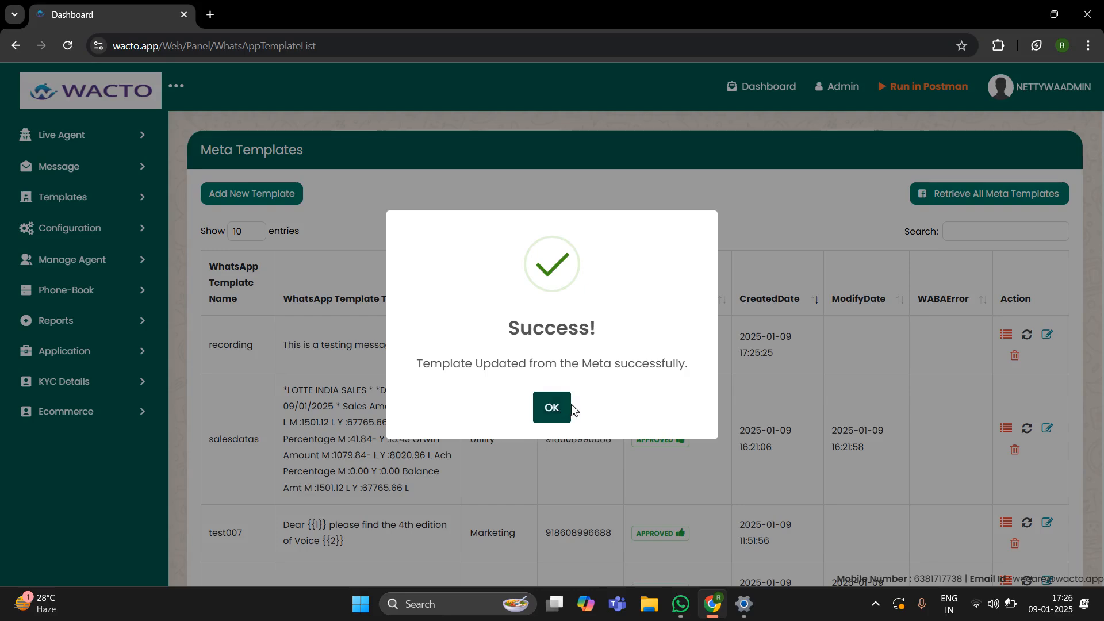
pyautogui.click(552, 408)
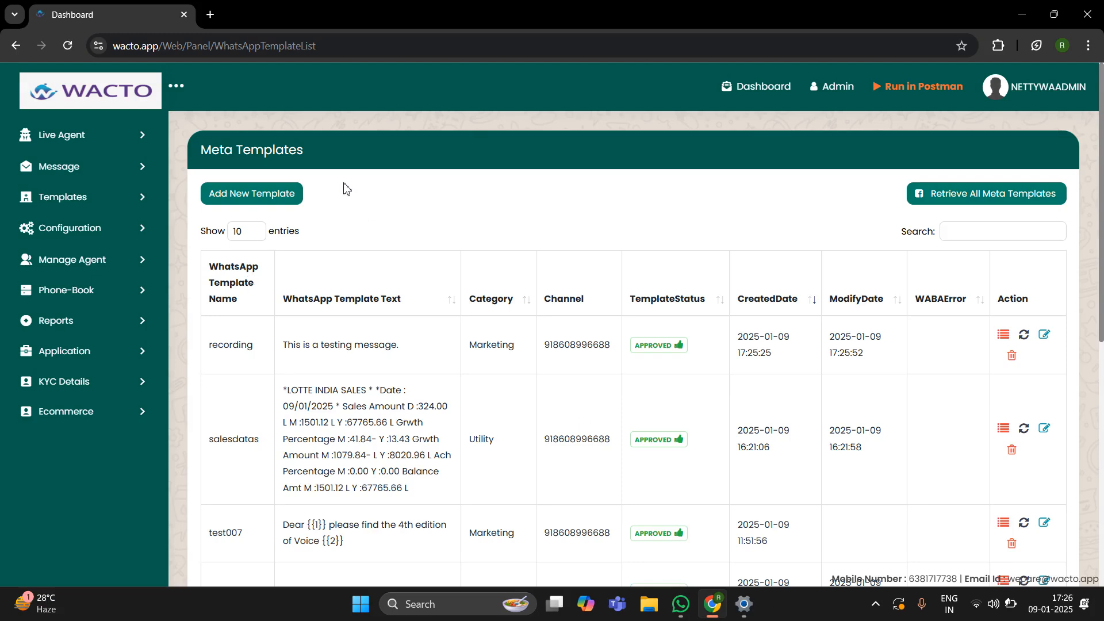
# Step: Go to Message > Send Whatsapp Message and download the Sample.xlsx number file
pyautogui.click(141, 179)
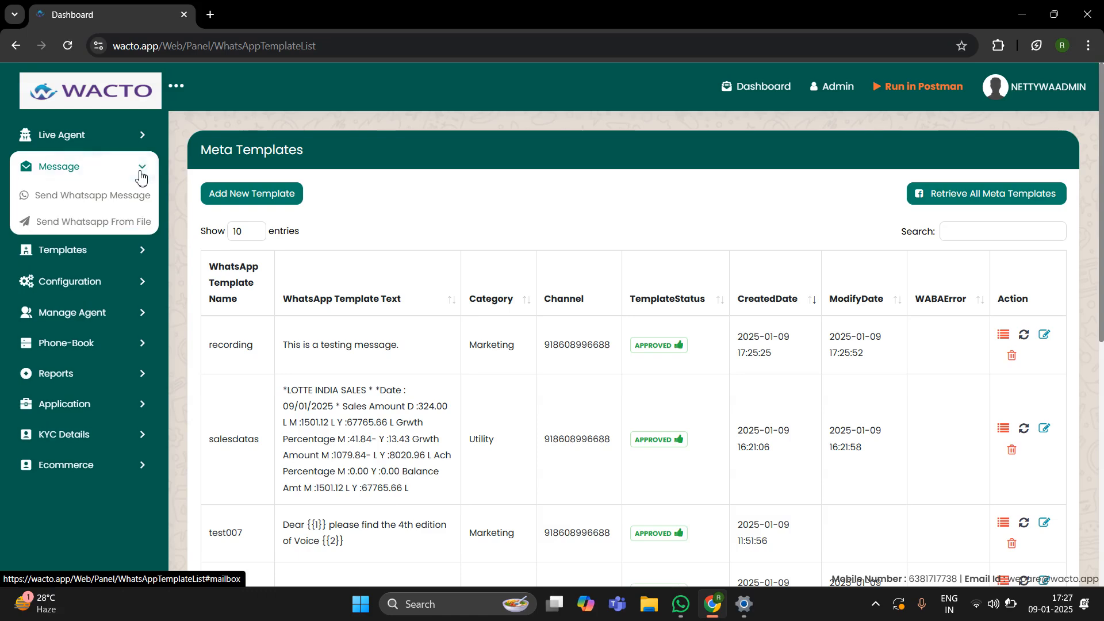
pyautogui.click(111, 203)
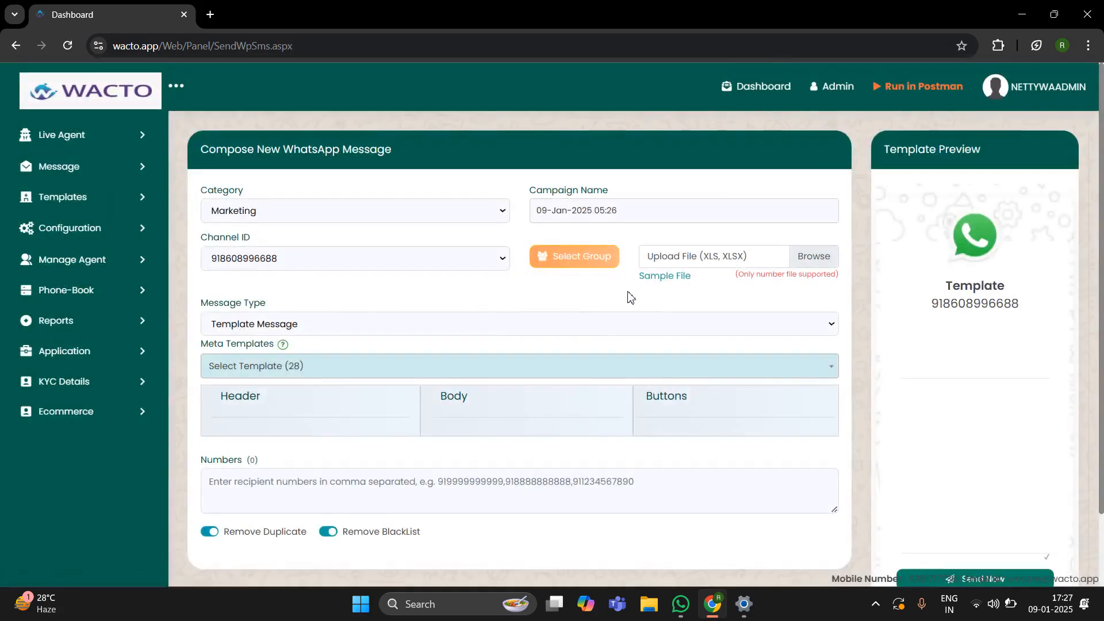
pyautogui.scroll(-2, 342, 378)
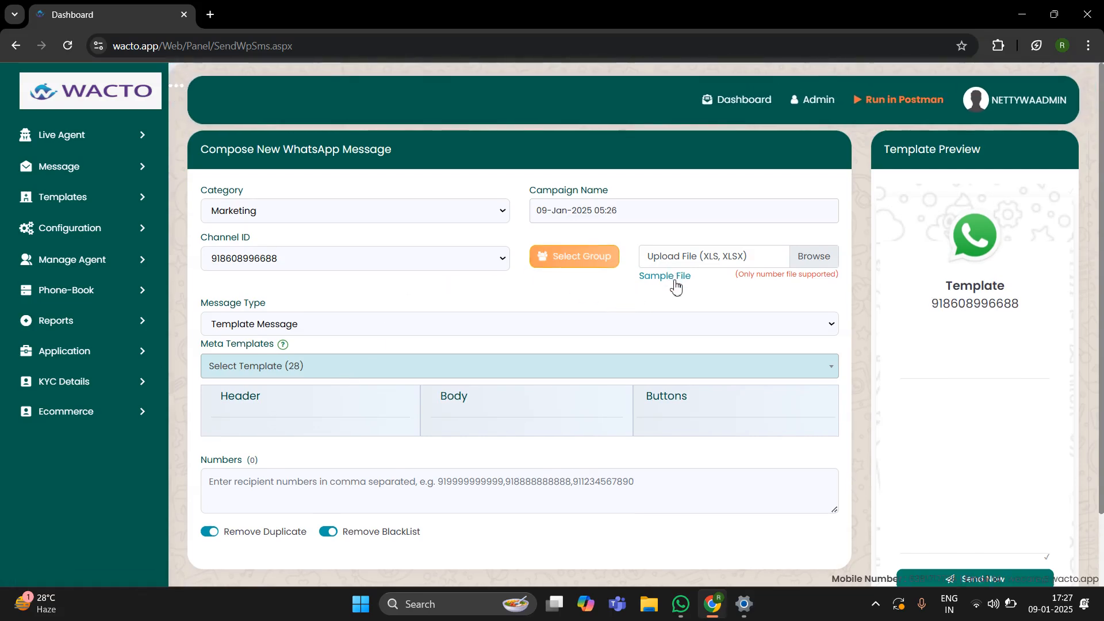
pyautogui.click(674, 279)
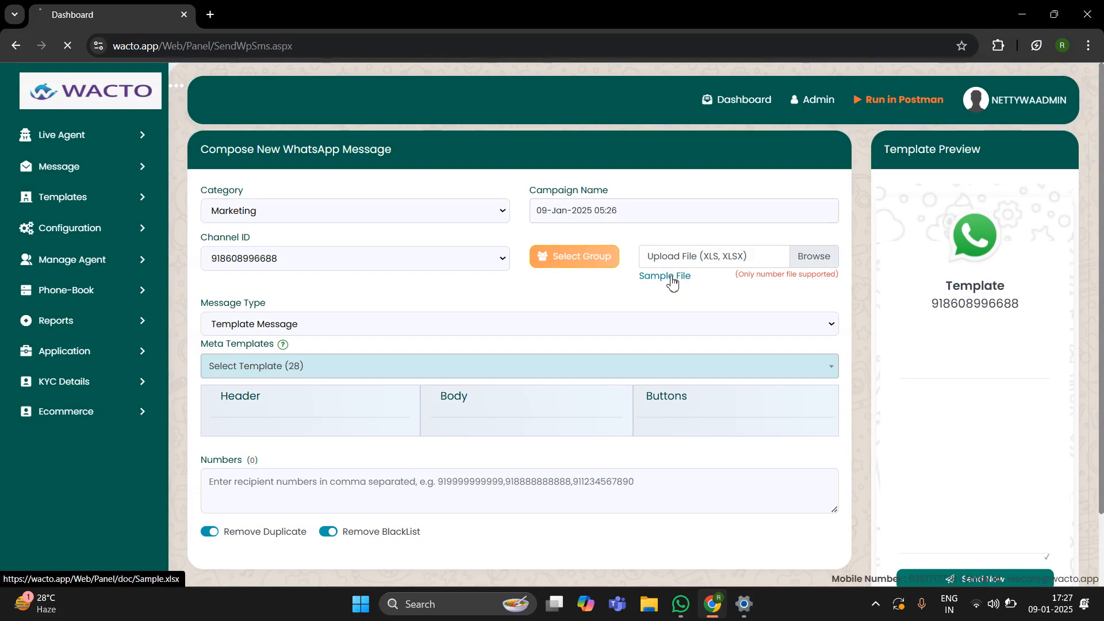
pyautogui.moveTo(887, 90)
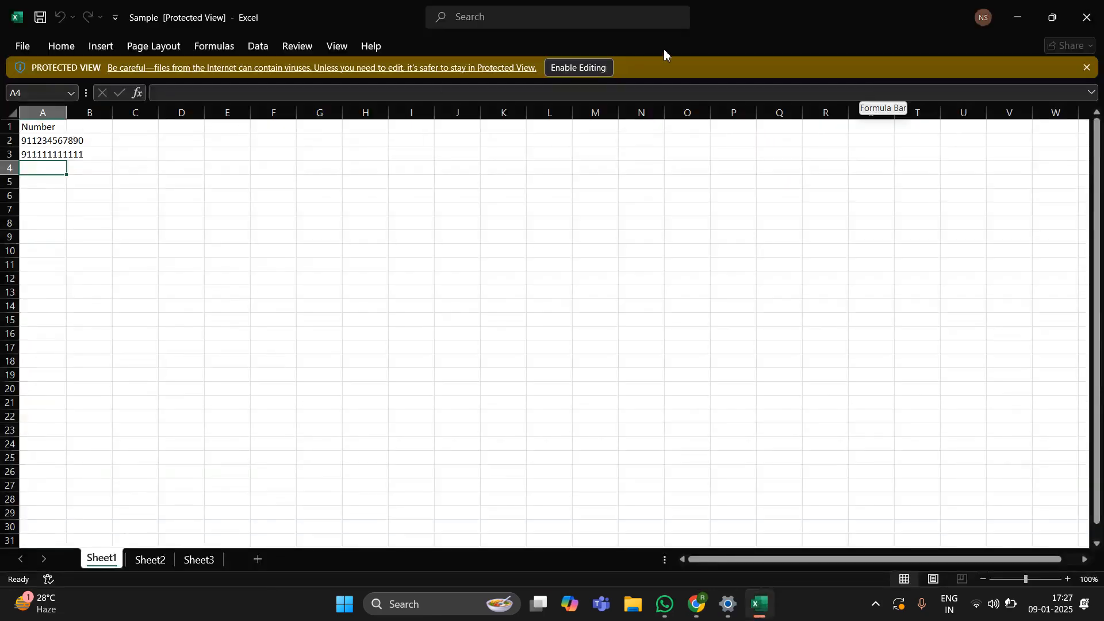
# Step: Enable editing in Sample.xlsx, dismiss the Office warning, and clear the sample numbers in A2 and A3
pyautogui.click(572, 68)
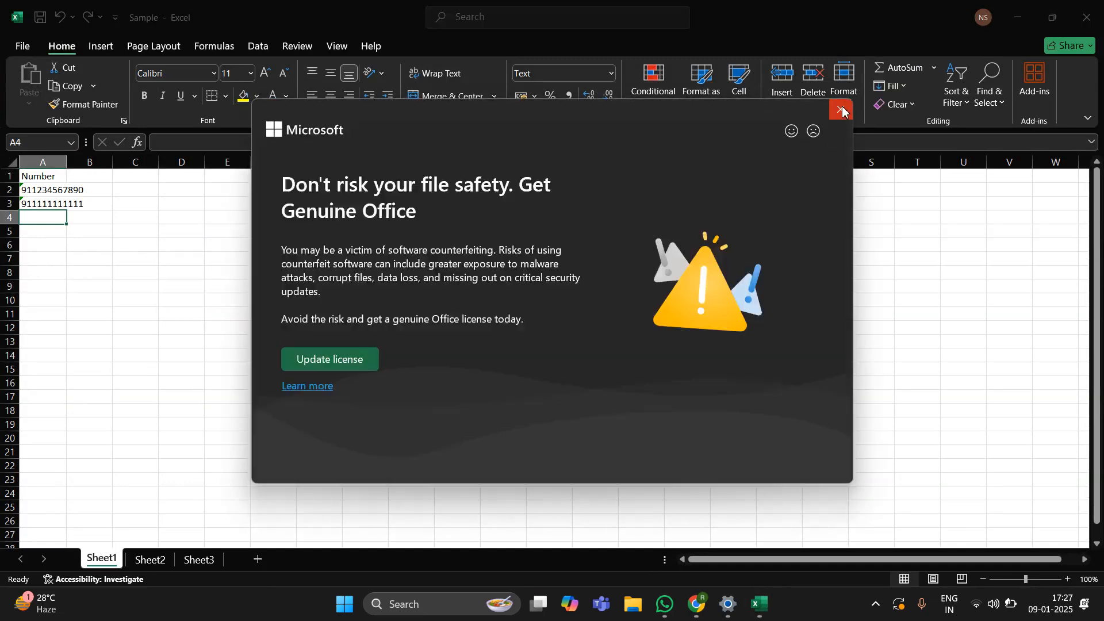
pyautogui.click(842, 109)
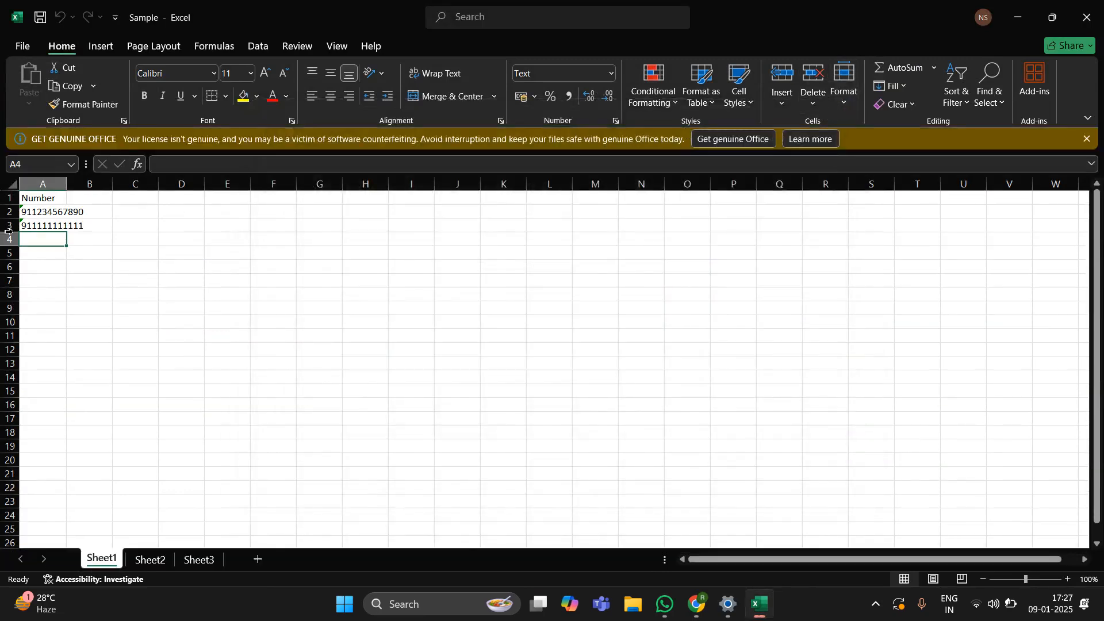
pyautogui.click(35, 212)
pyautogui.press('BackSpace')
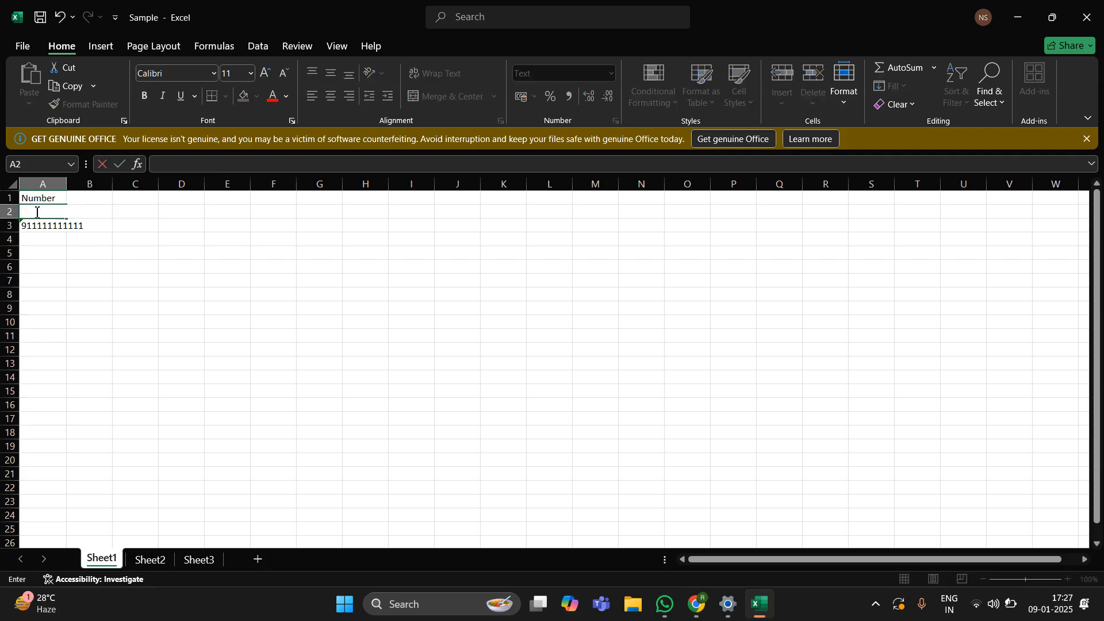
pyautogui.press('Return')
pyautogui.press('BackSpace')
# Step: Enter the two recipient phone numbers into cells A2 and A3
pyautogui.click(35, 211)
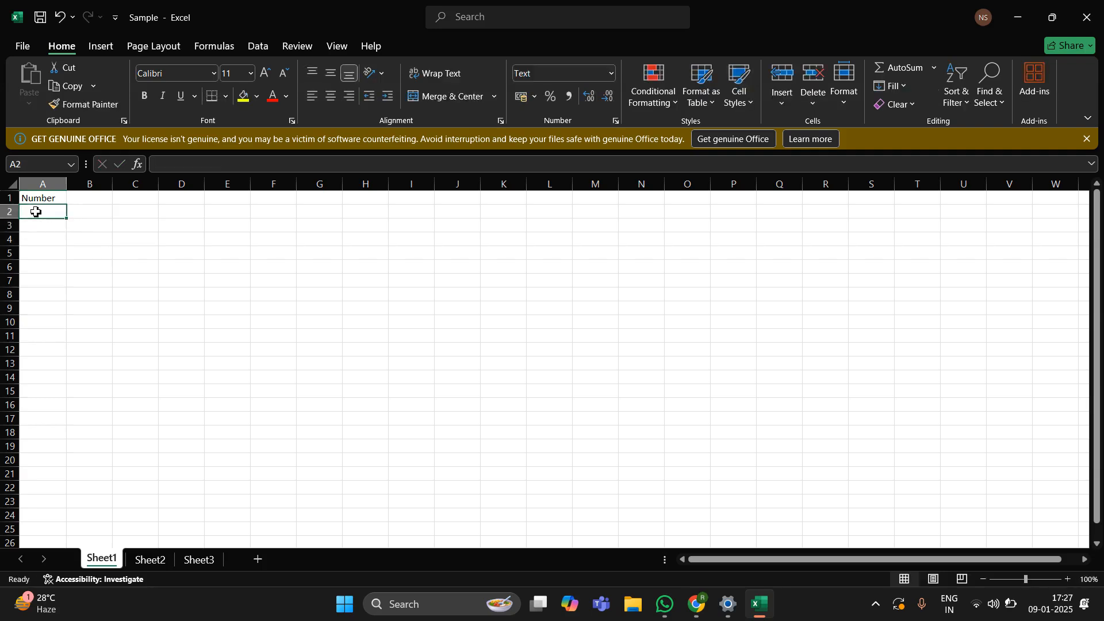
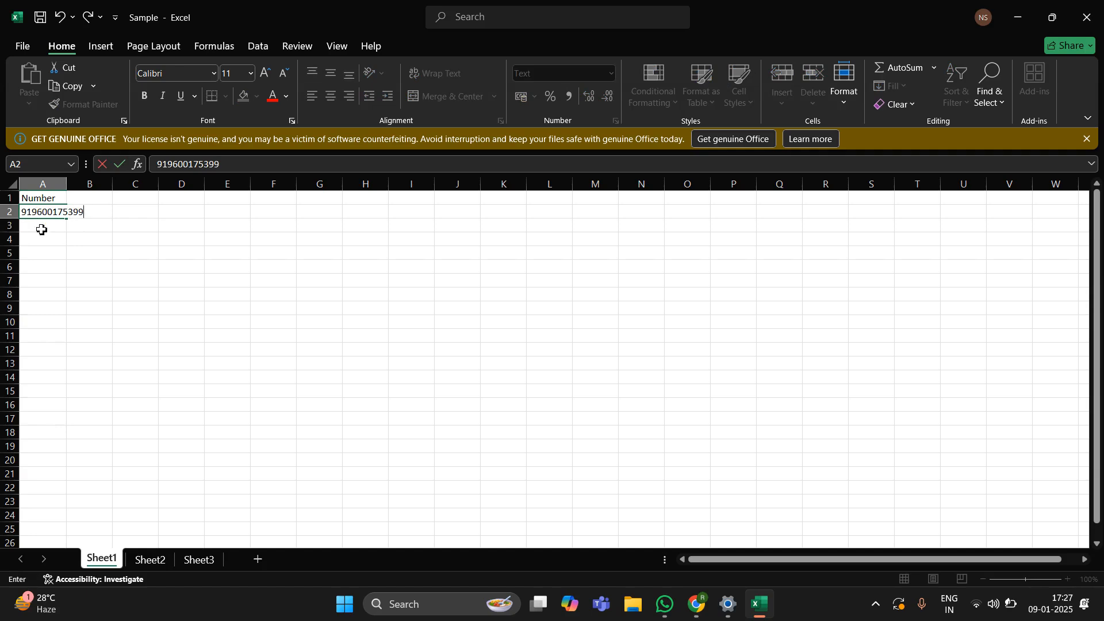
pyautogui.click(41, 229)
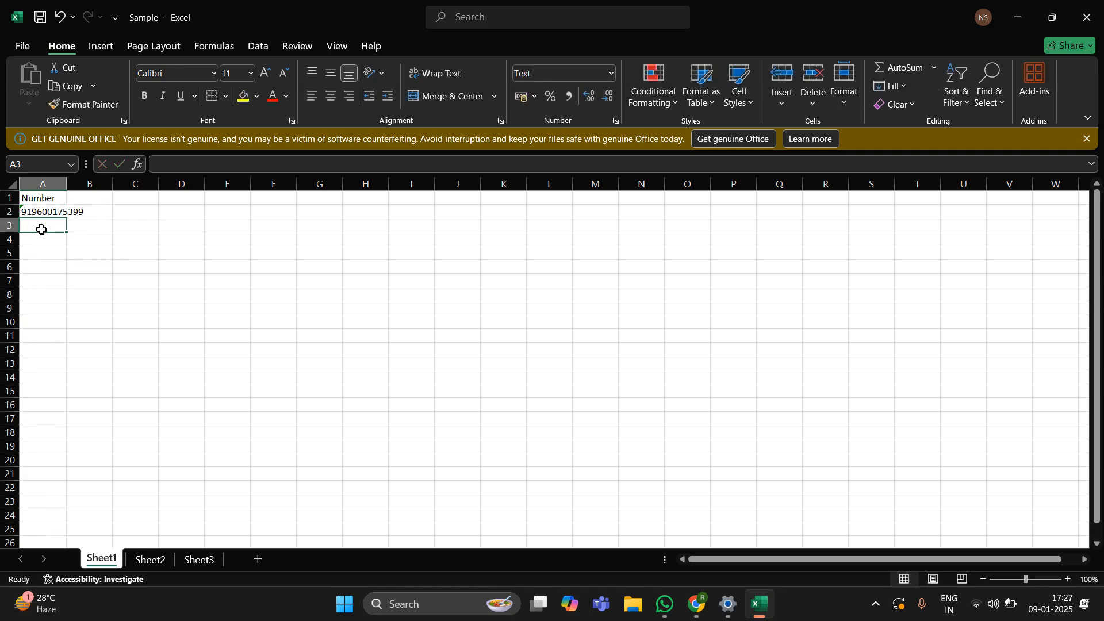
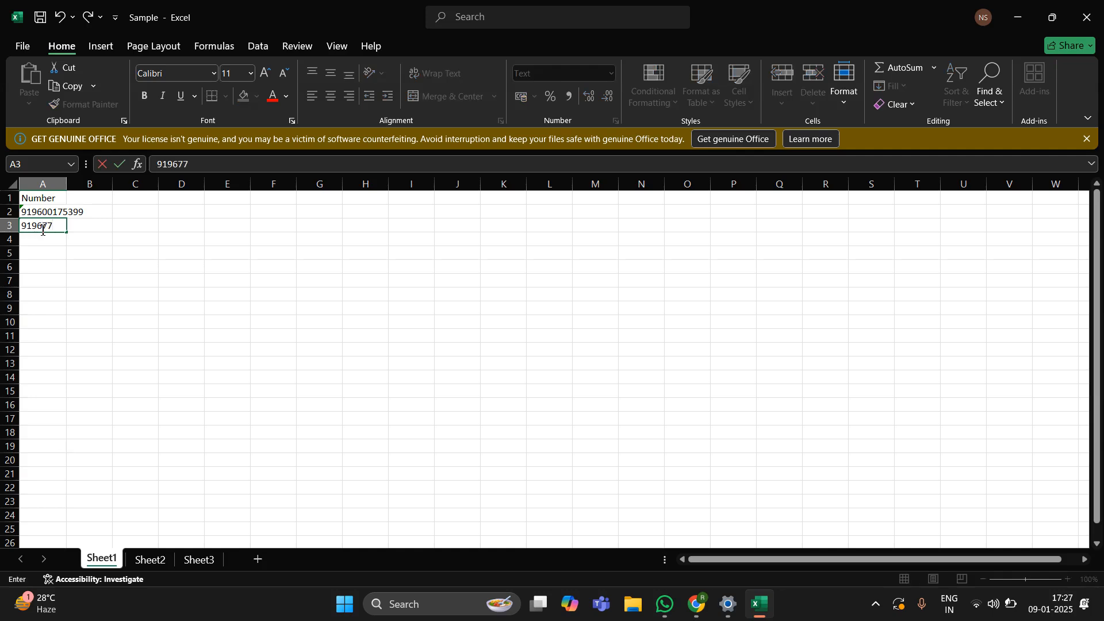
pyautogui.click(42, 243)
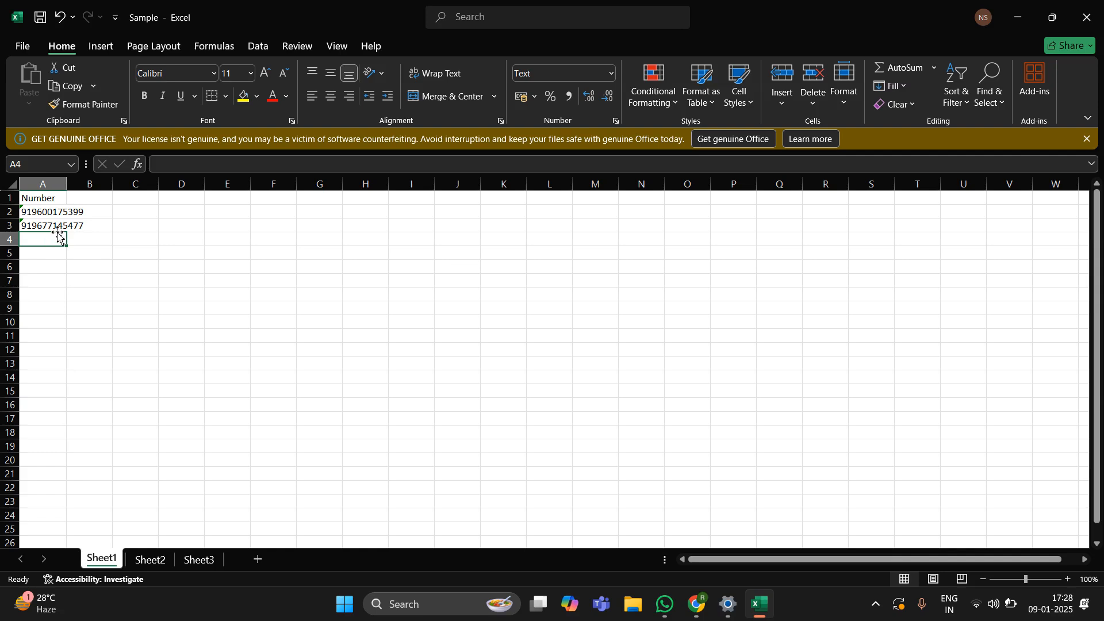
# Step: Upload Sample.xlsx from the Downloads folder as the recipient number file
pyautogui.click(1016, 17)
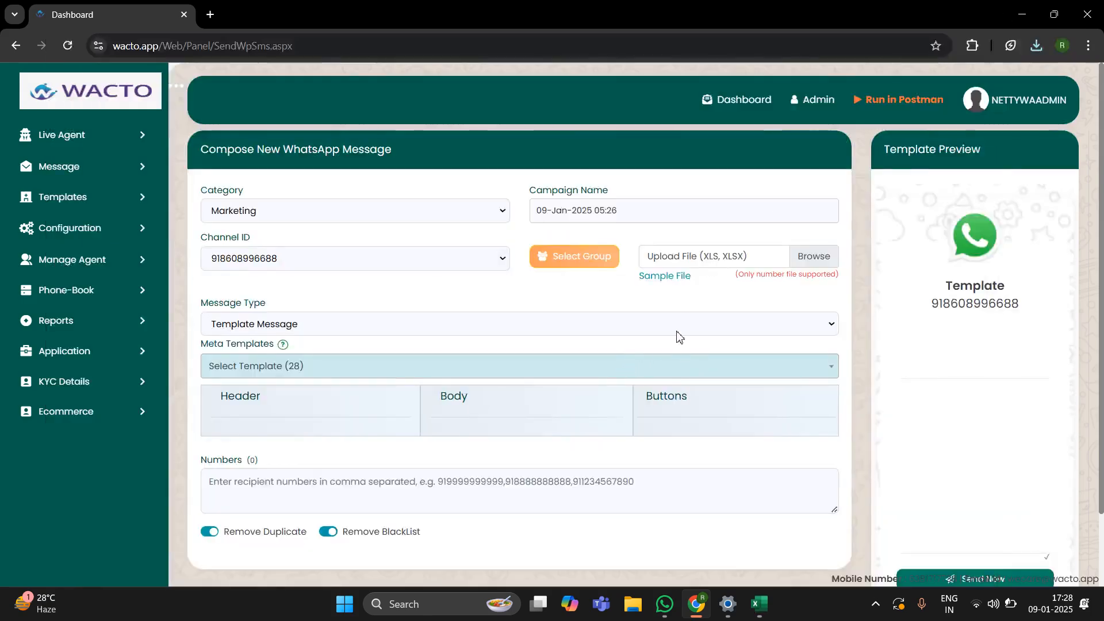
pyautogui.click(823, 257)
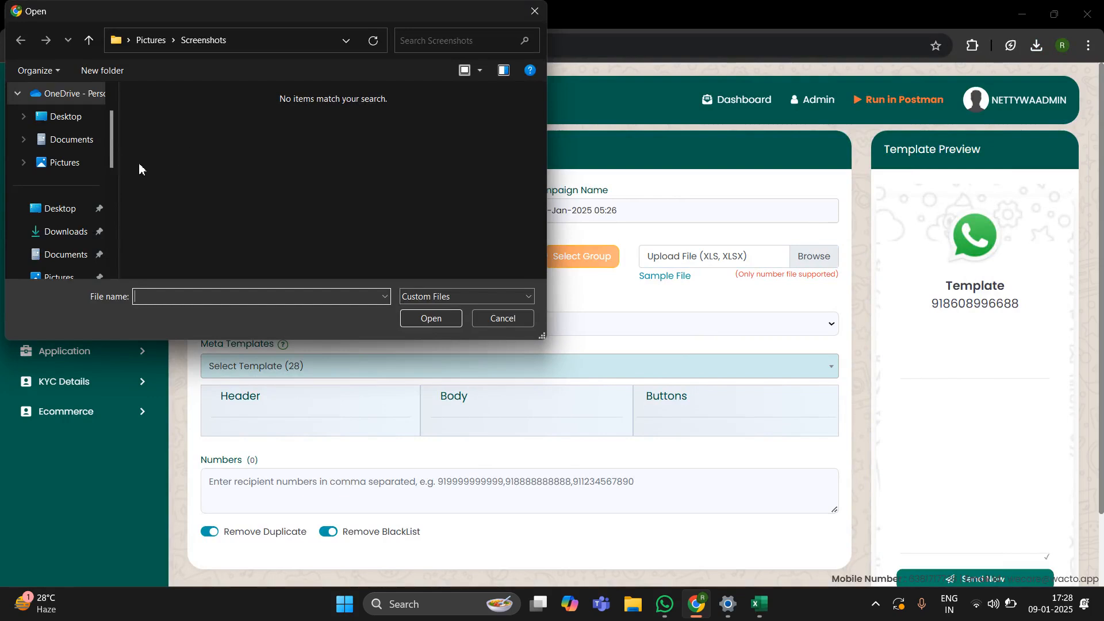
pyautogui.click(65, 232)
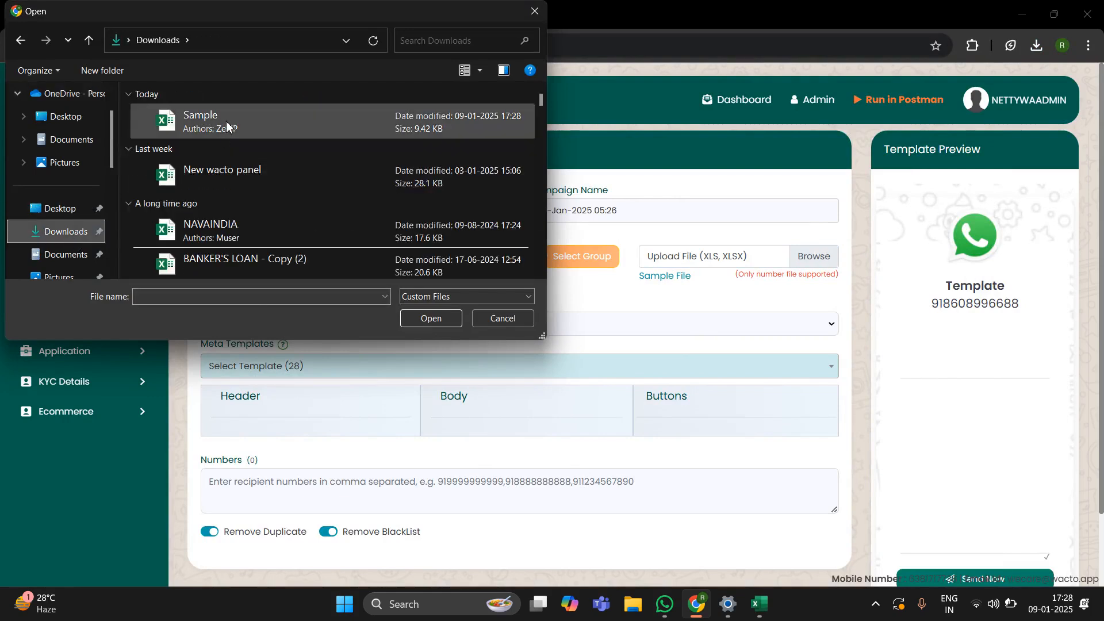
pyautogui.doubleClick(226, 121)
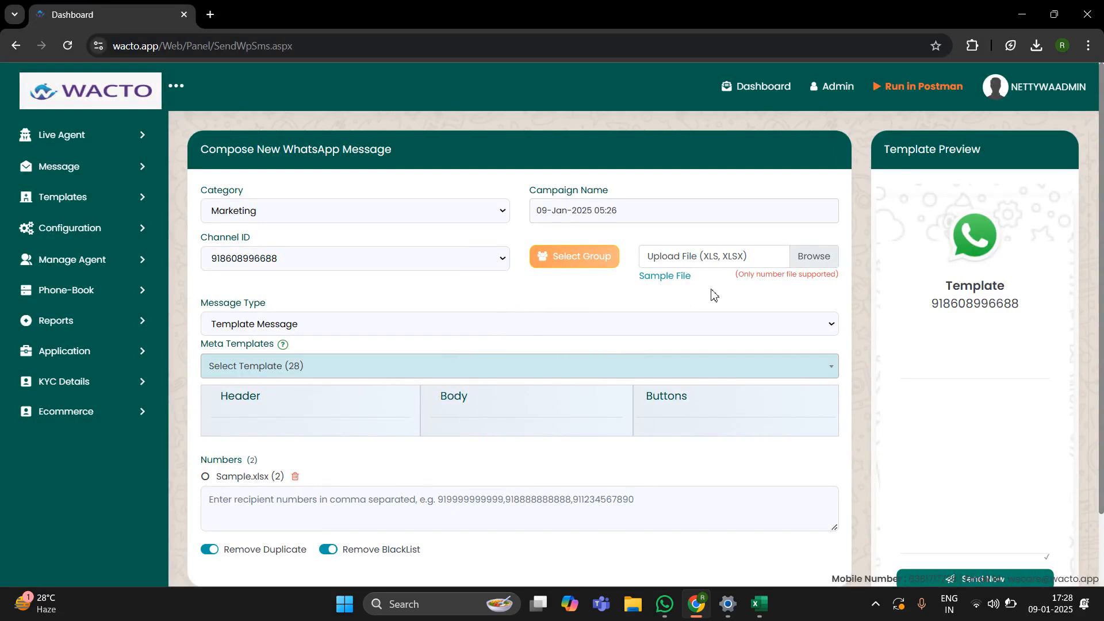
# Step: Select the Meta template 'recording' as the message template
pyautogui.click(531, 329)
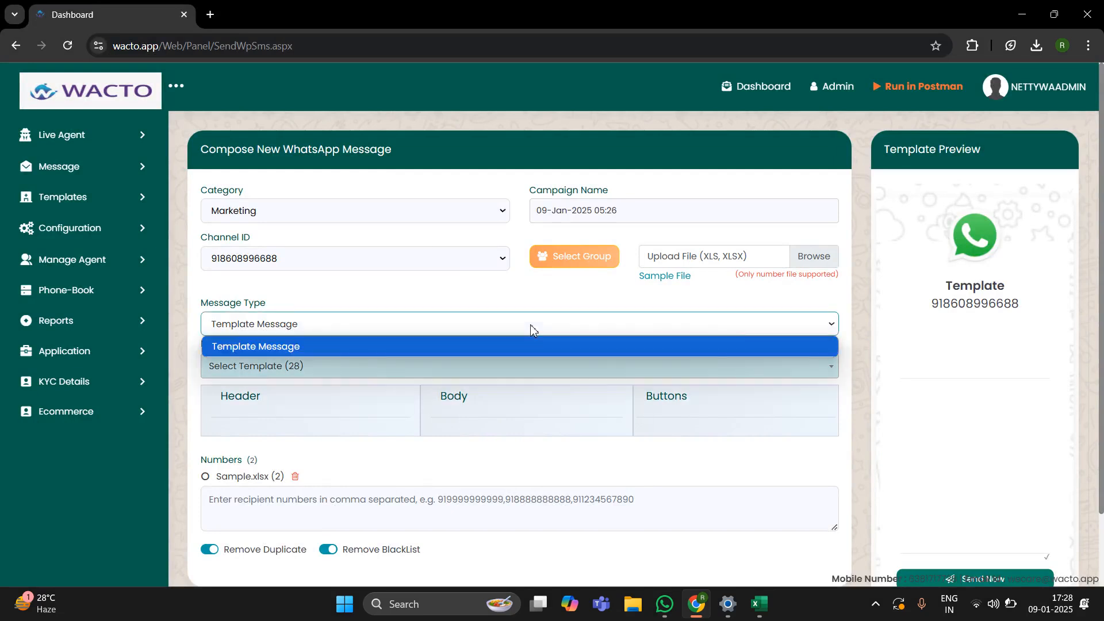
pyautogui.click(322, 372)
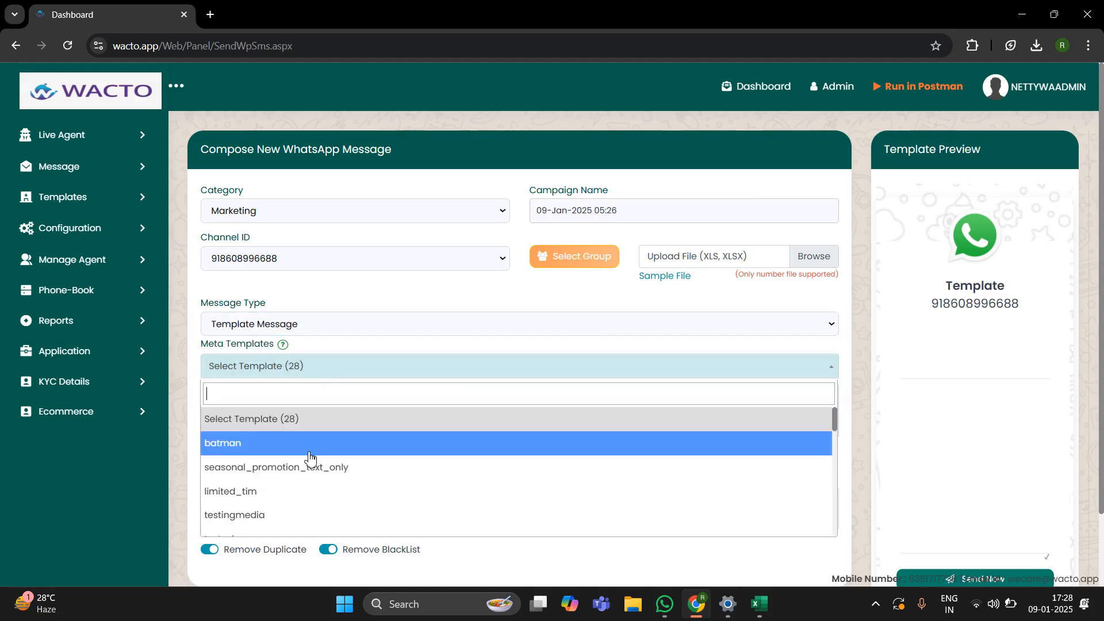
pyautogui.scroll(-6, 308, 457)
pyautogui.scroll(-5, 310, 459)
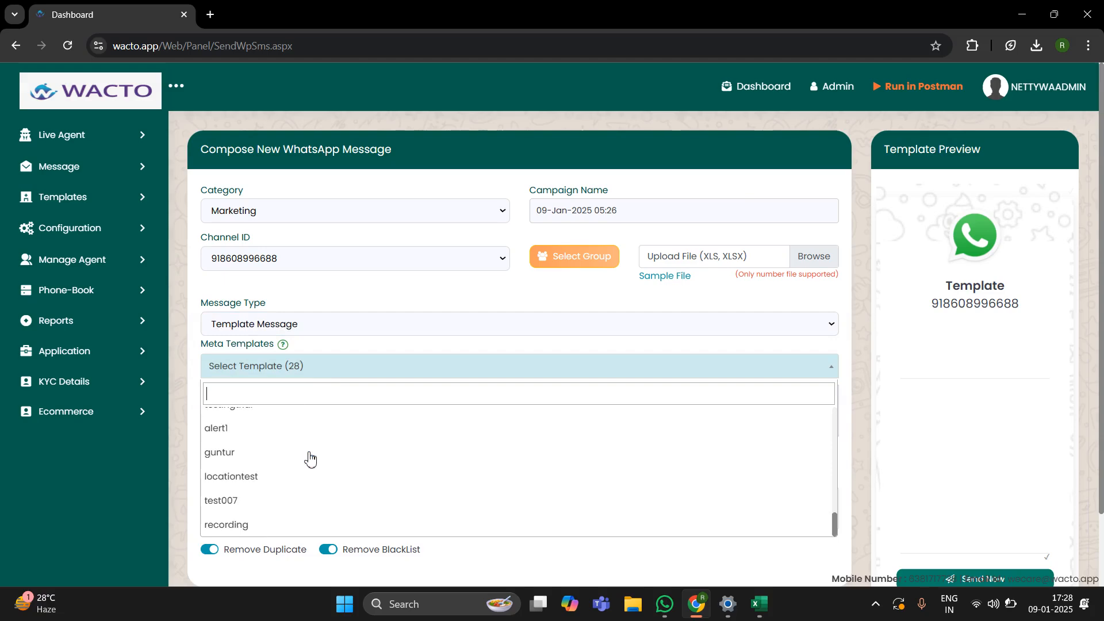
pyautogui.click(265, 525)
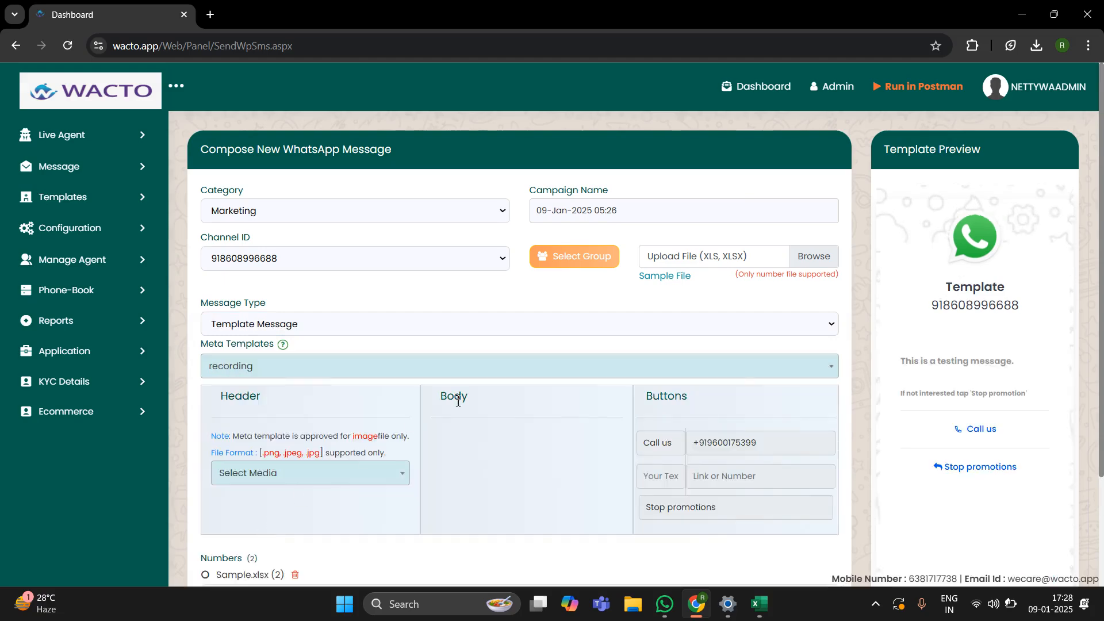
pyautogui.scroll(-3, 557, 391)
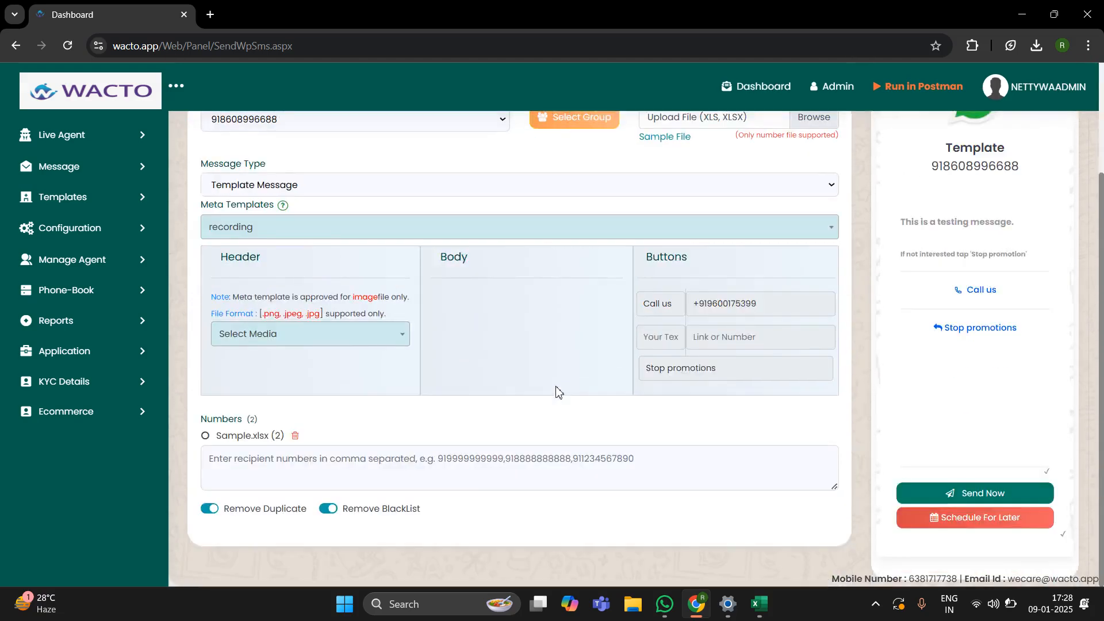
pyautogui.scroll(3, 557, 391)
# Step: Confirm Sample.xlsx with 2 numbers is listed under Numbers on the compose form
pyautogui.doubleClick(822, 277)
pyautogui.click(822, 278)
pyautogui.click(874, 607)
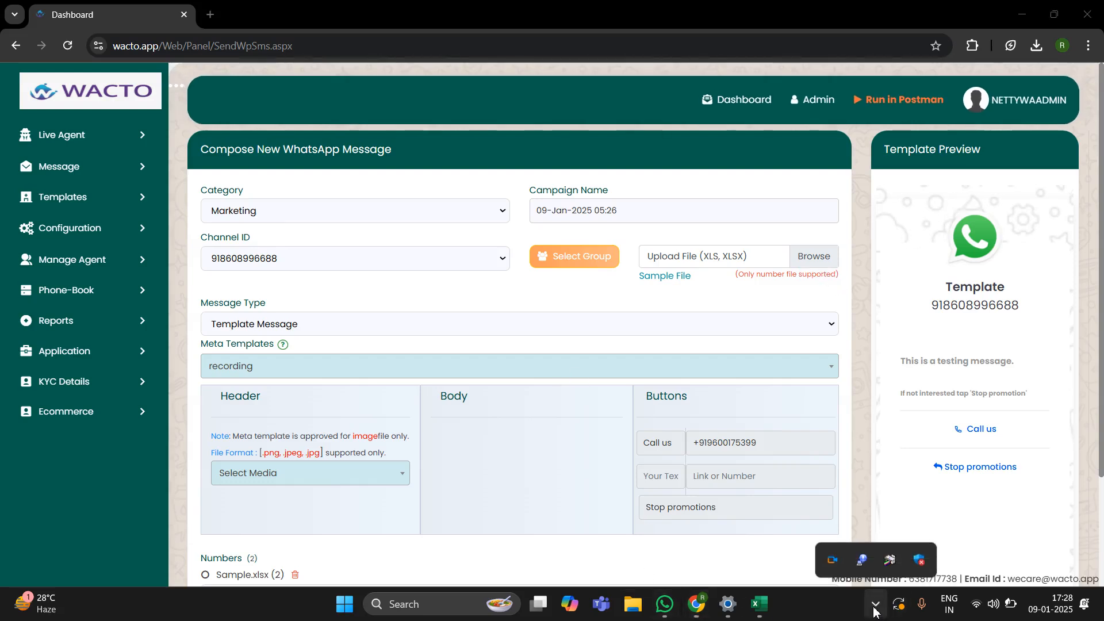
pyautogui.click(831, 564)
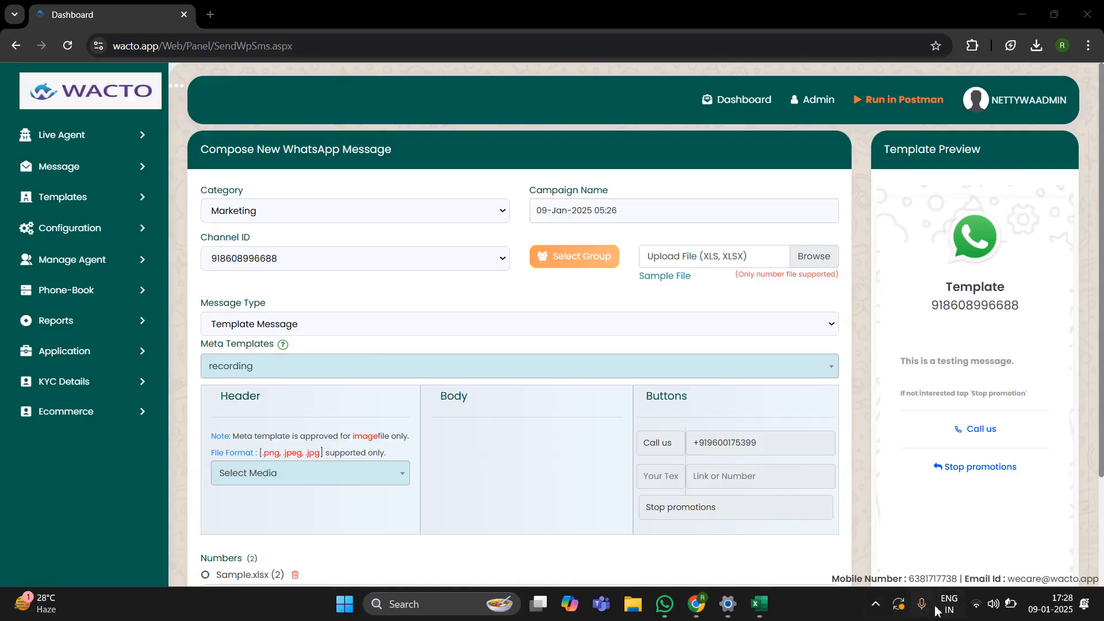
pyautogui.click(877, 603)
pyautogui.scroll(-3, 468, 349)
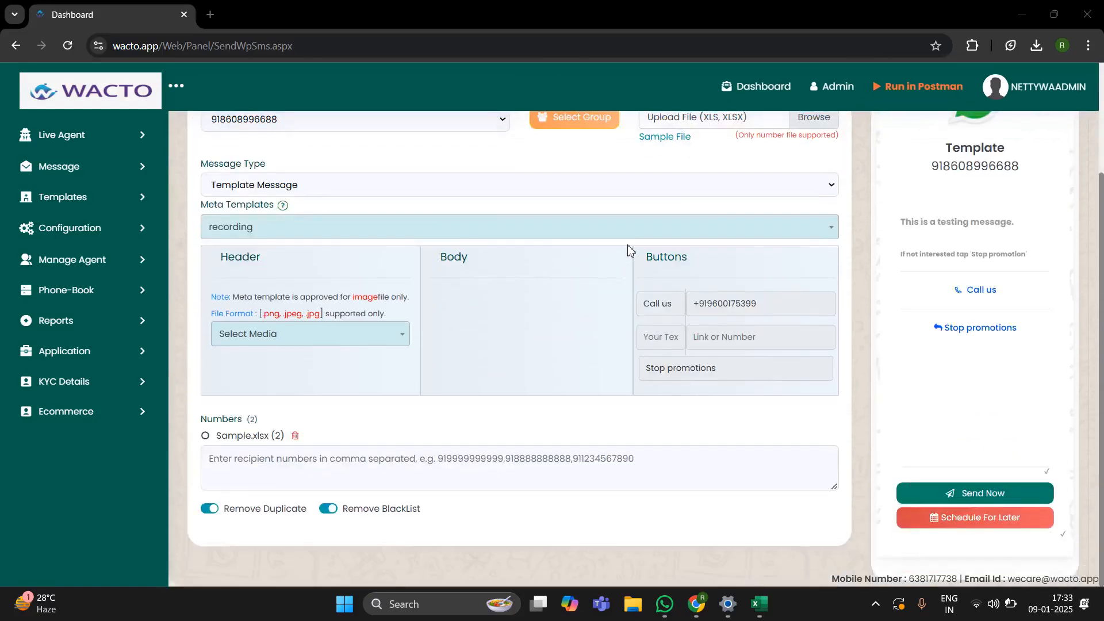
pyautogui.doubleClick(220, 439)
pyautogui.click(382, 430)
pyautogui.scroll(3, 397, 425)
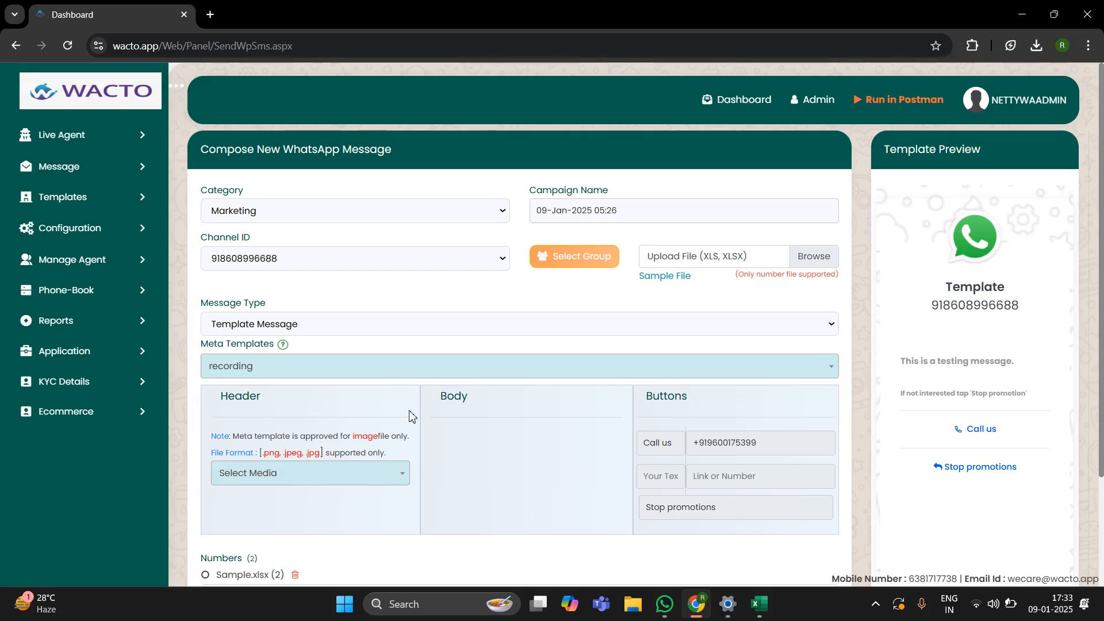
pyautogui.click(320, 325)
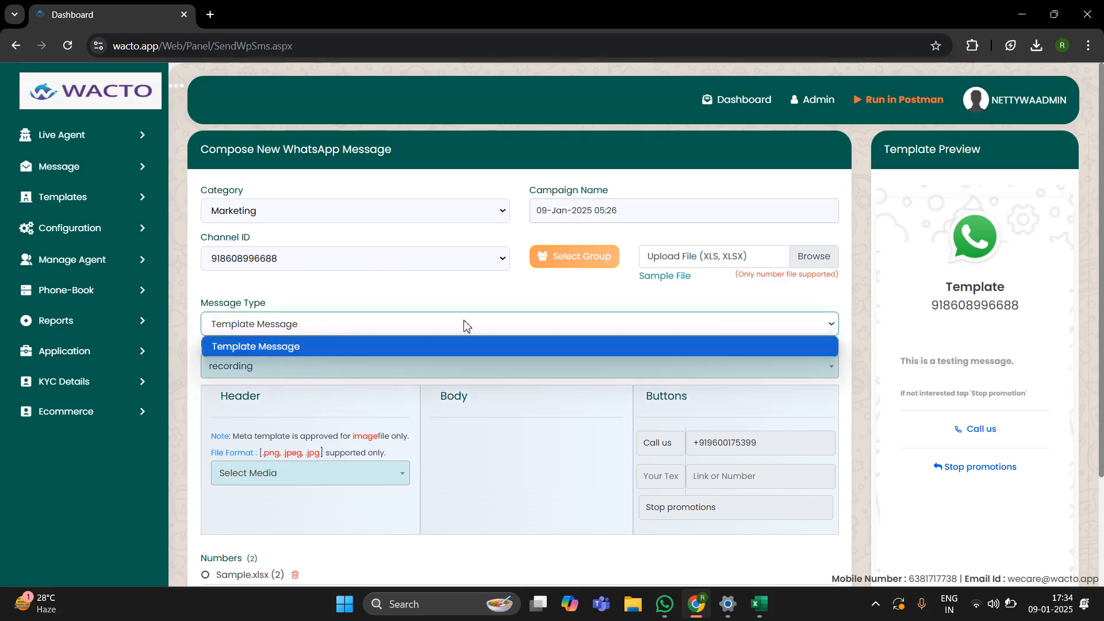
pyautogui.scroll(-3, 433, 328)
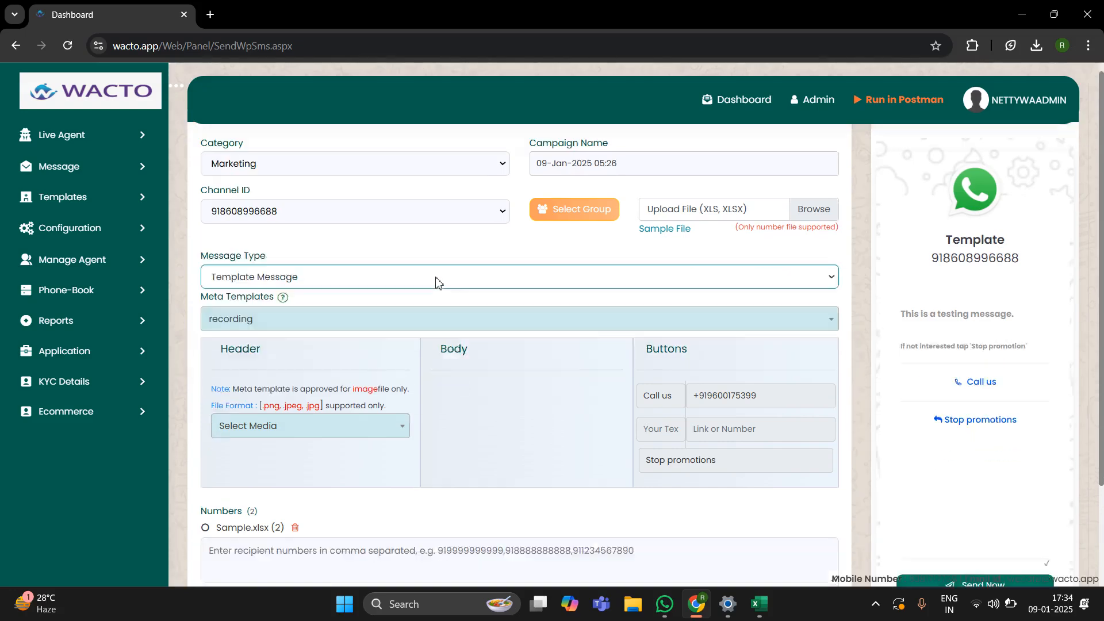
pyautogui.click(305, 231)
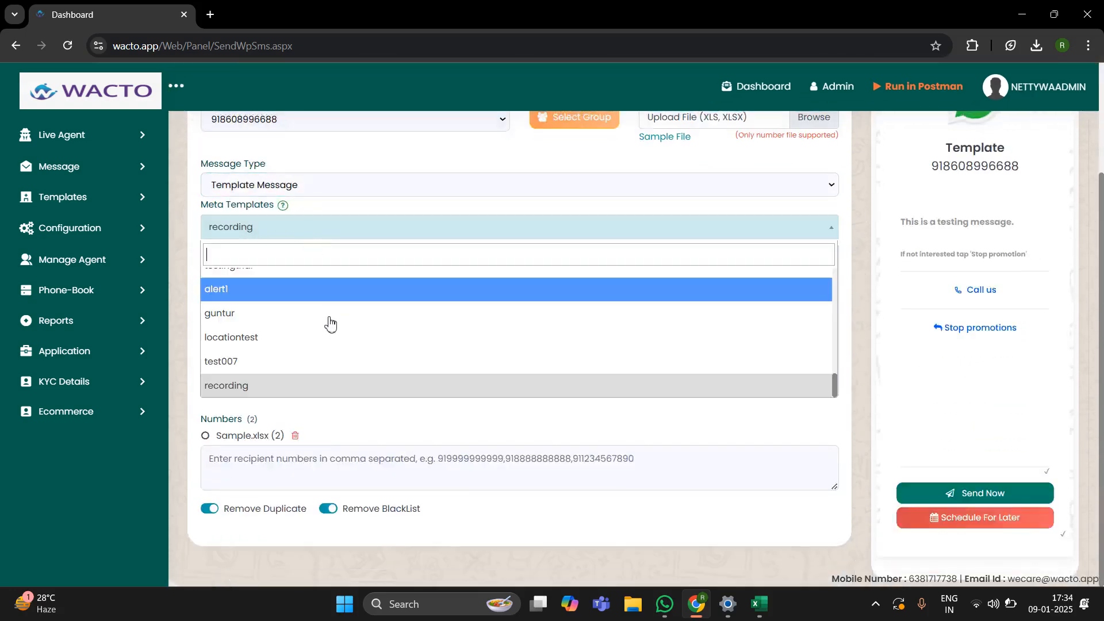
pyautogui.scroll(2, 291, 337)
pyautogui.scroll(-2, 292, 339)
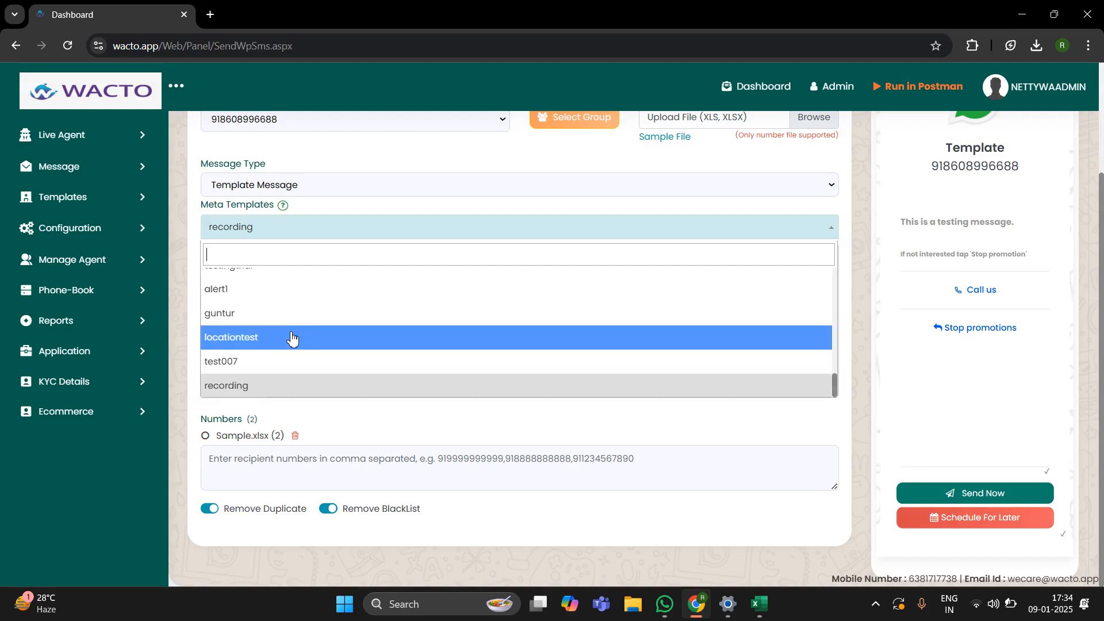
pyautogui.click(241, 394)
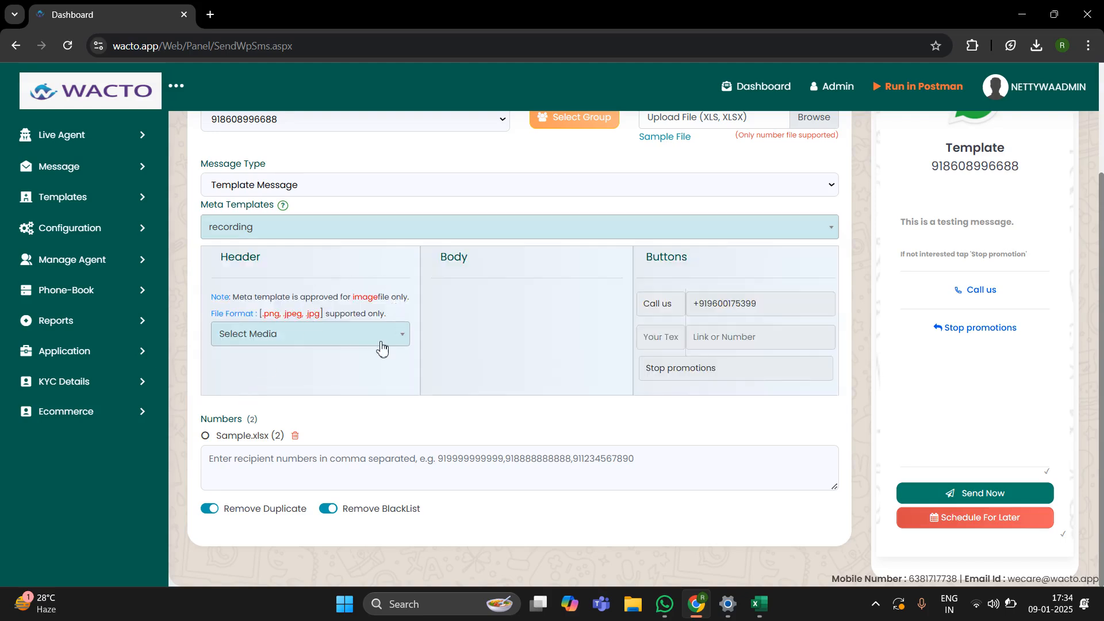
# Step: Choose Diwali (1).jpg as the template's header image
pyautogui.click(343, 341)
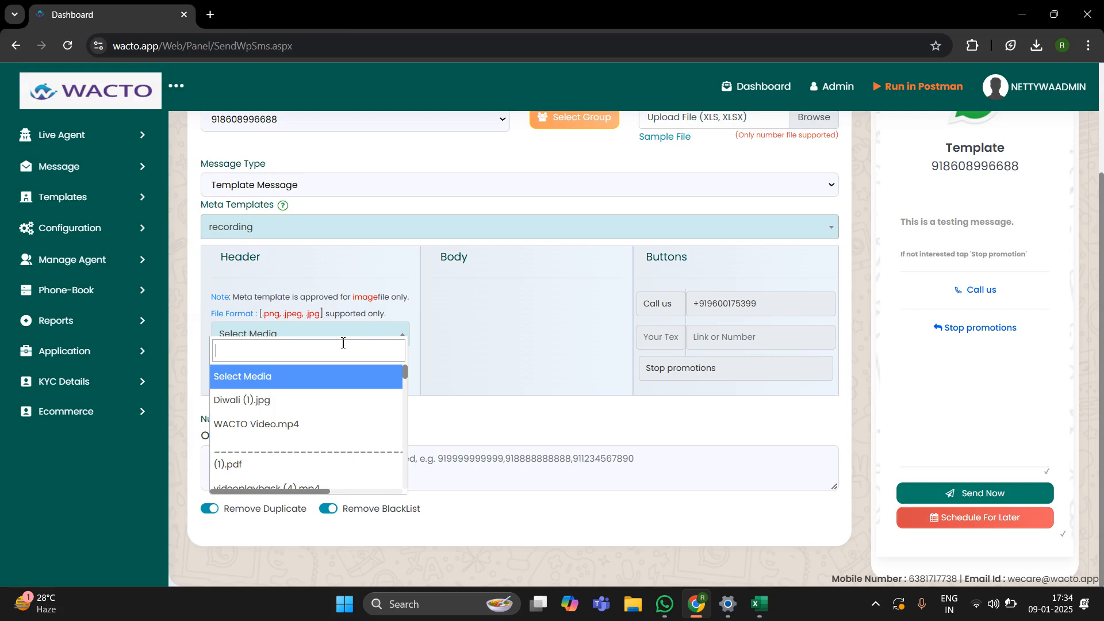
pyautogui.scroll(-5, 323, 410)
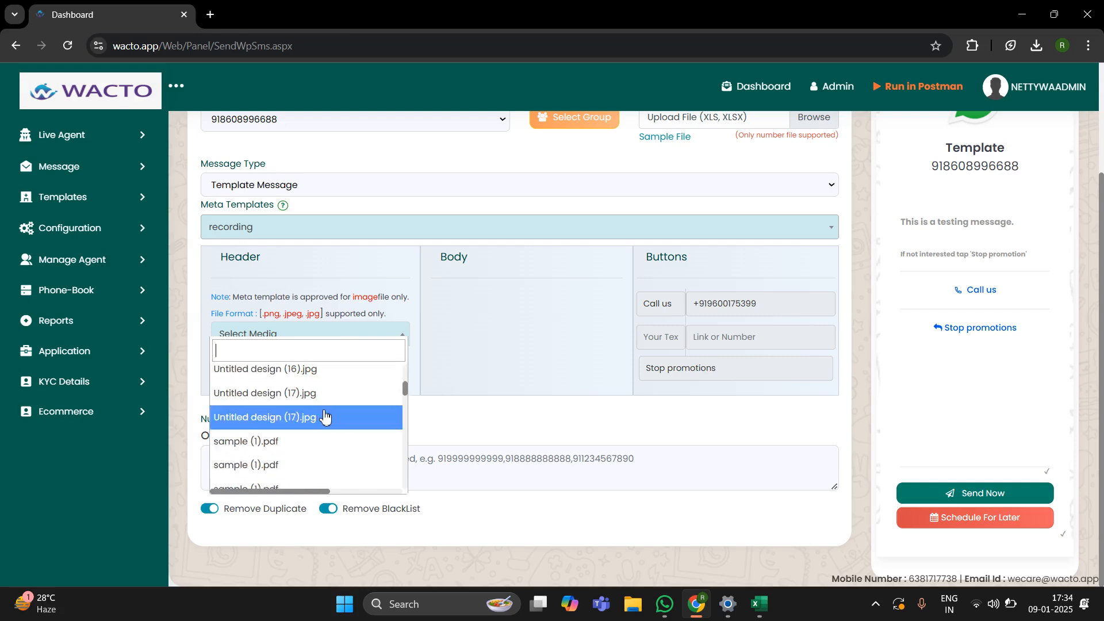
pyautogui.scroll(5, 325, 412)
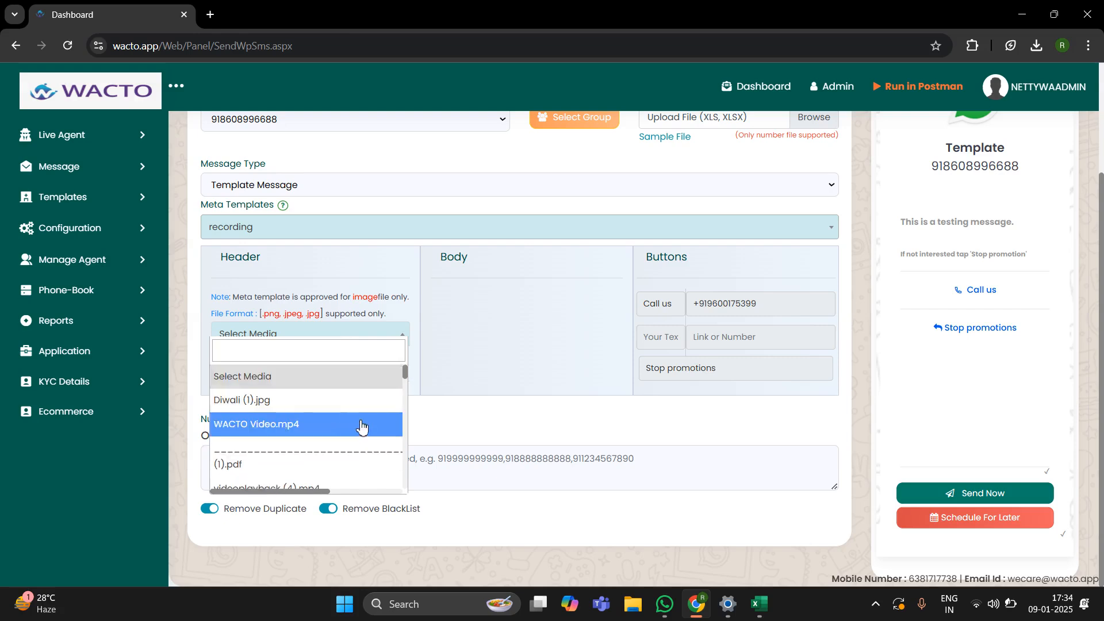
pyautogui.scroll(-6, 362, 424)
pyautogui.scroll(6, 354, 419)
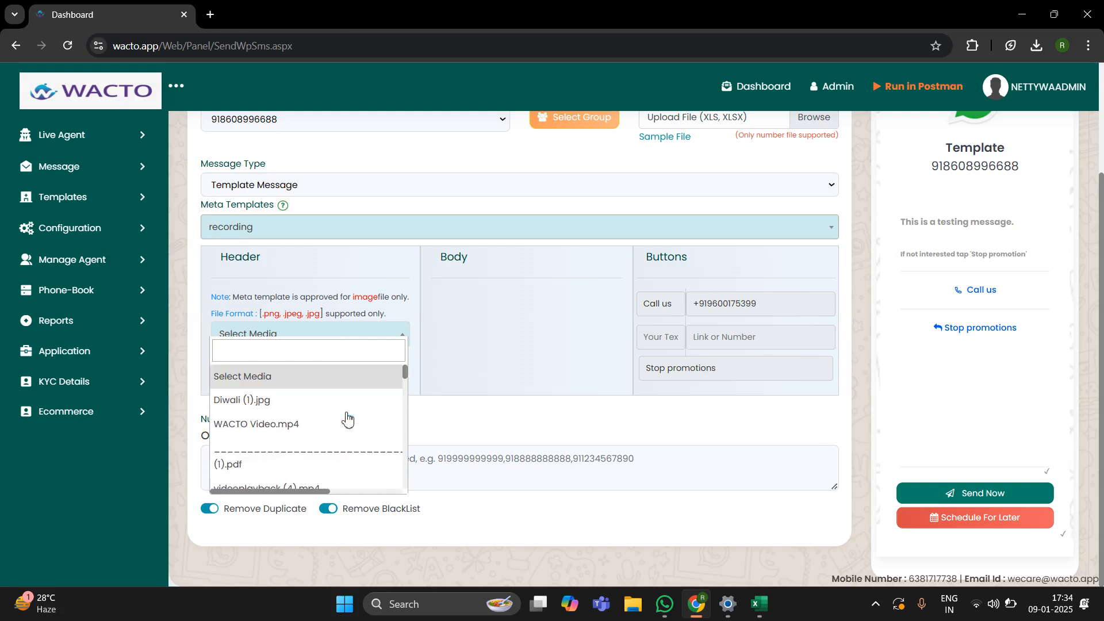
pyautogui.click(267, 403)
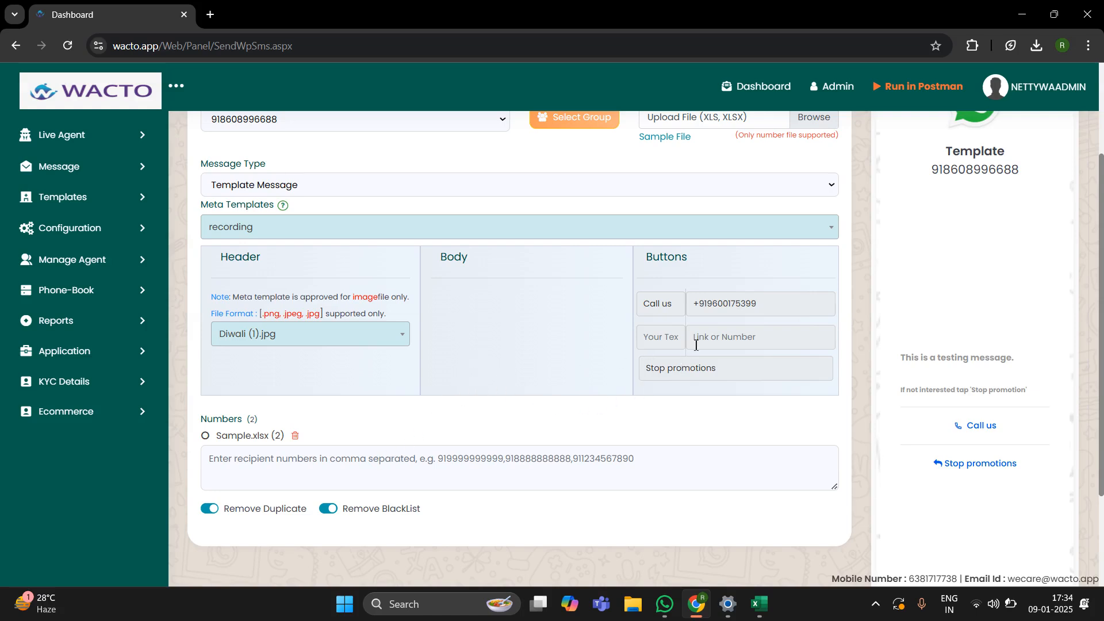
# Step: Review the Diwali image preview and send the campaign to the uploaded numbers
pyautogui.scroll(-2, 650, 317)
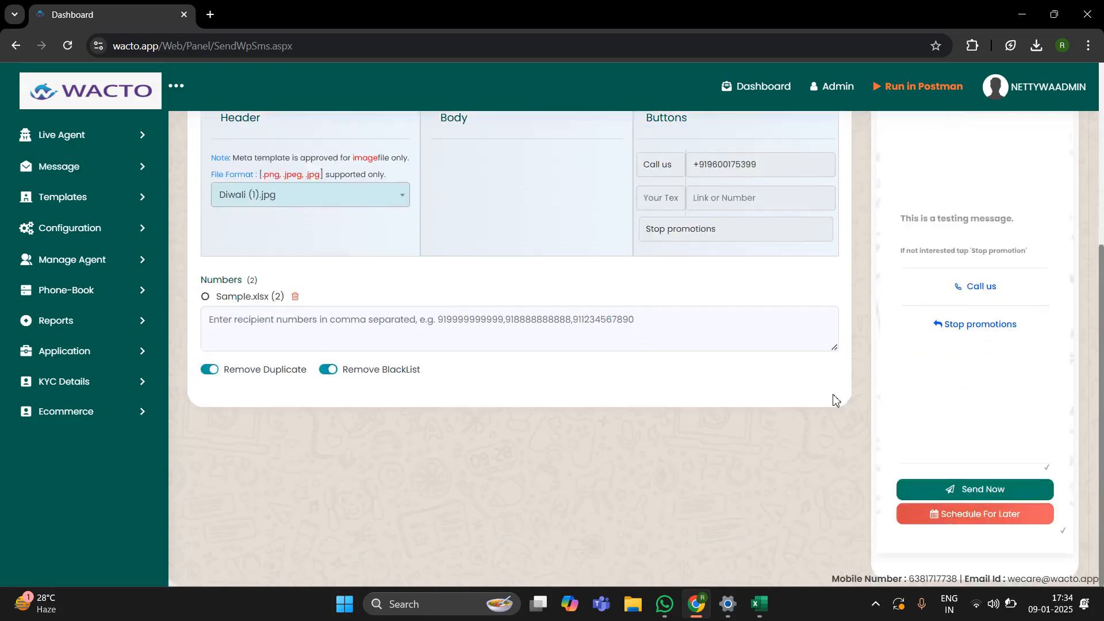
pyautogui.scroll(4, 877, 426)
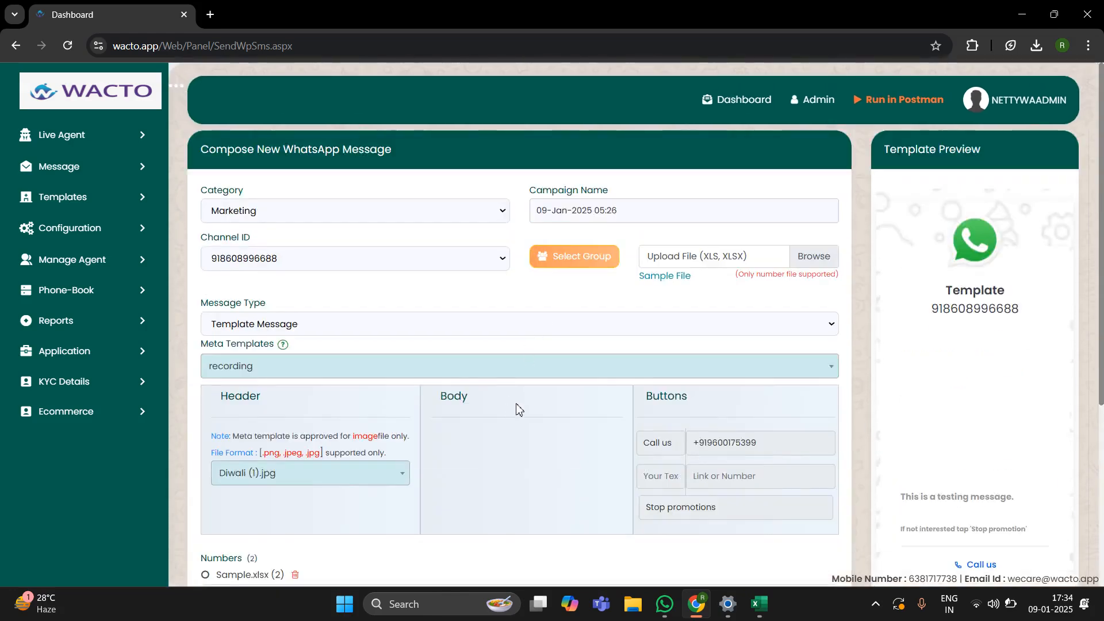
pyautogui.scroll(-2, 519, 408)
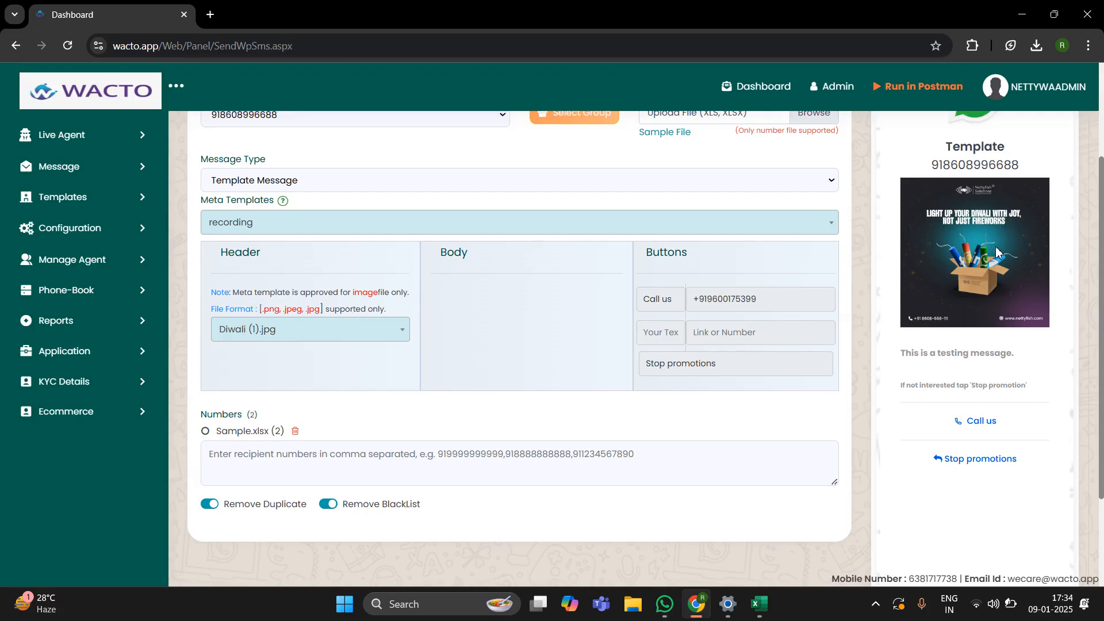
pyautogui.scroll(2, 999, 244)
pyautogui.scroll(-1, 959, 359)
pyautogui.scroll(-2, 959, 359)
pyautogui.scroll(-2, 840, 394)
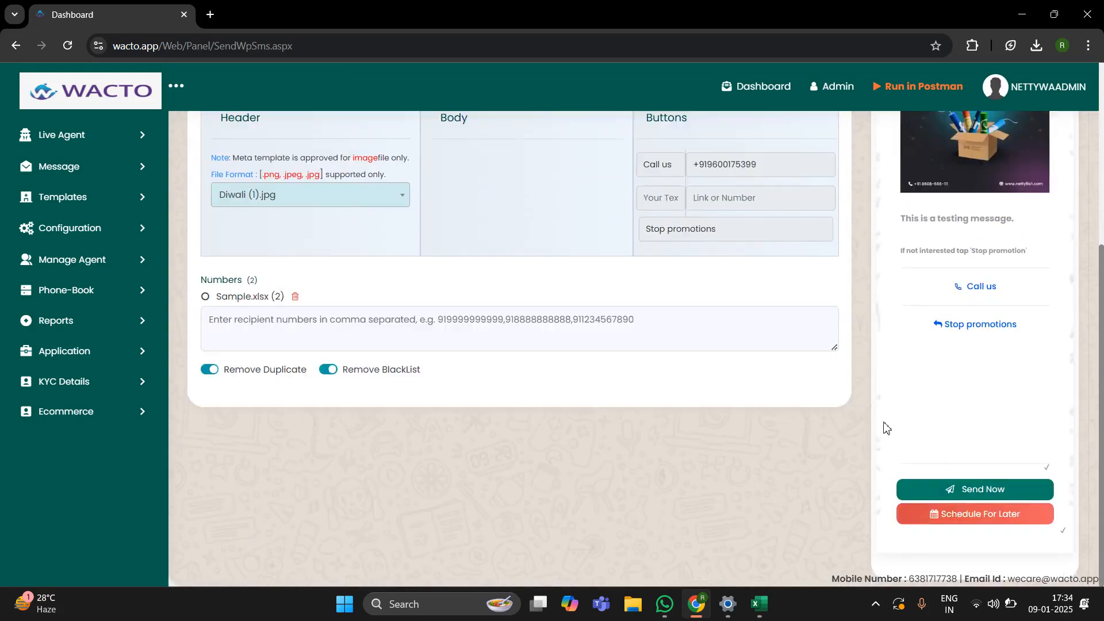
pyautogui.click(971, 491)
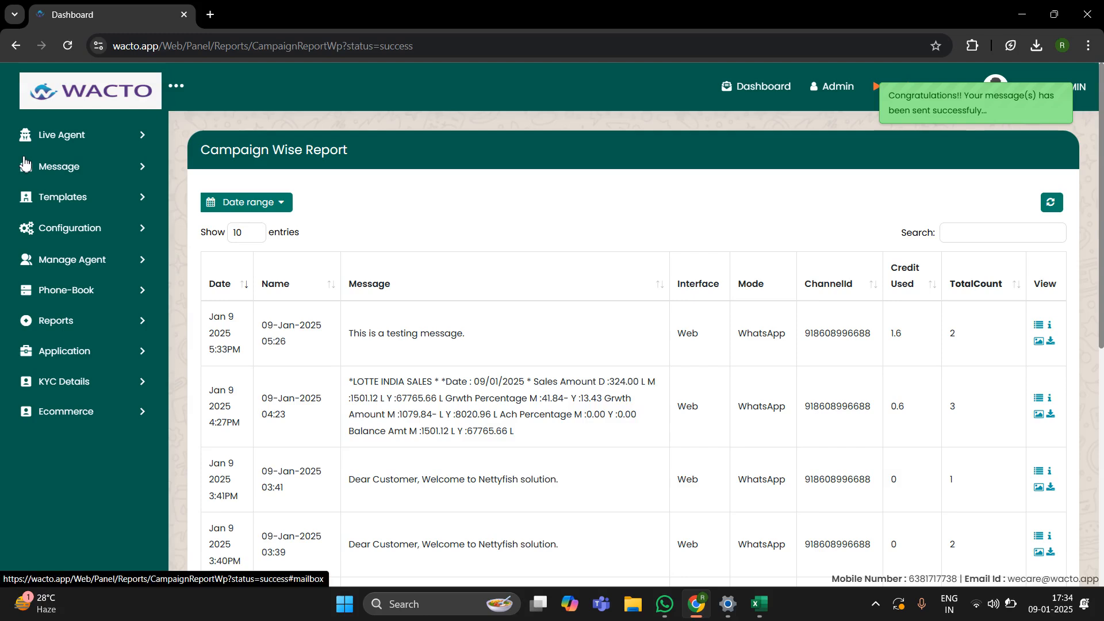
# Step: Expand Reports in the sidebar to list the report types
pyautogui.click(80, 322)
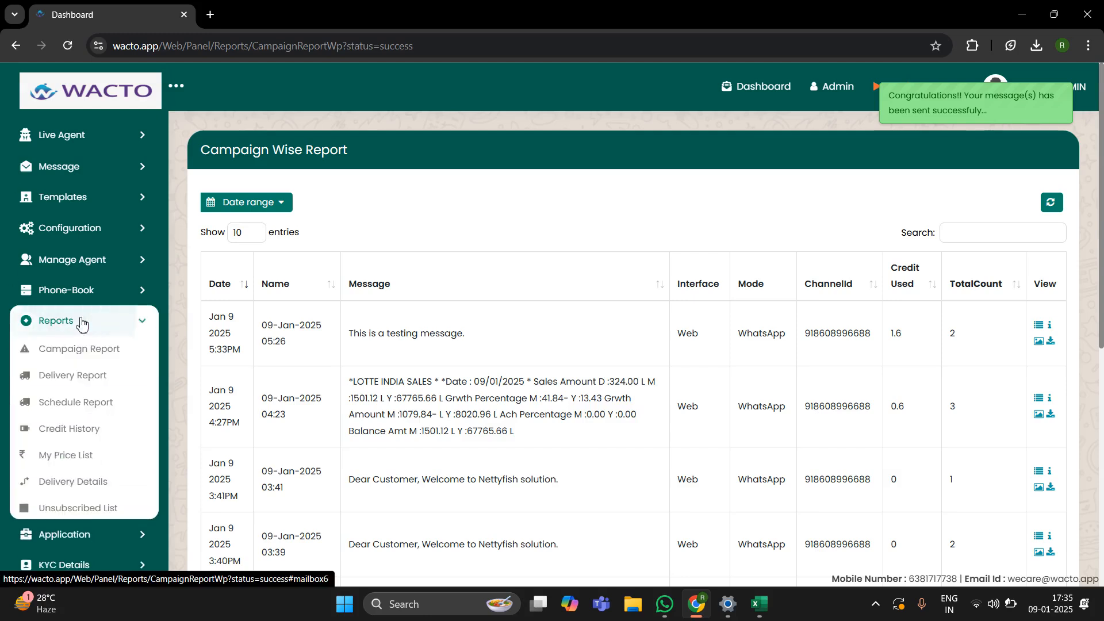
# Step: Open the Delivery Report and select the first recipient's number to compare it
pyautogui.click(84, 378)
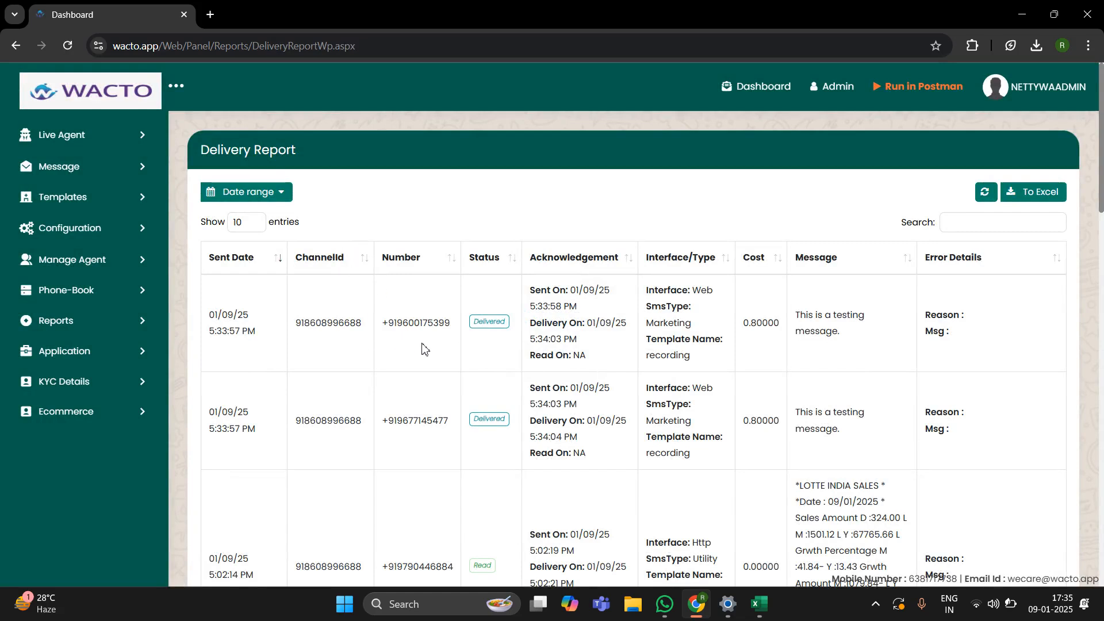
pyautogui.moveTo(452, 325); pyautogui.dragTo(394, 329)
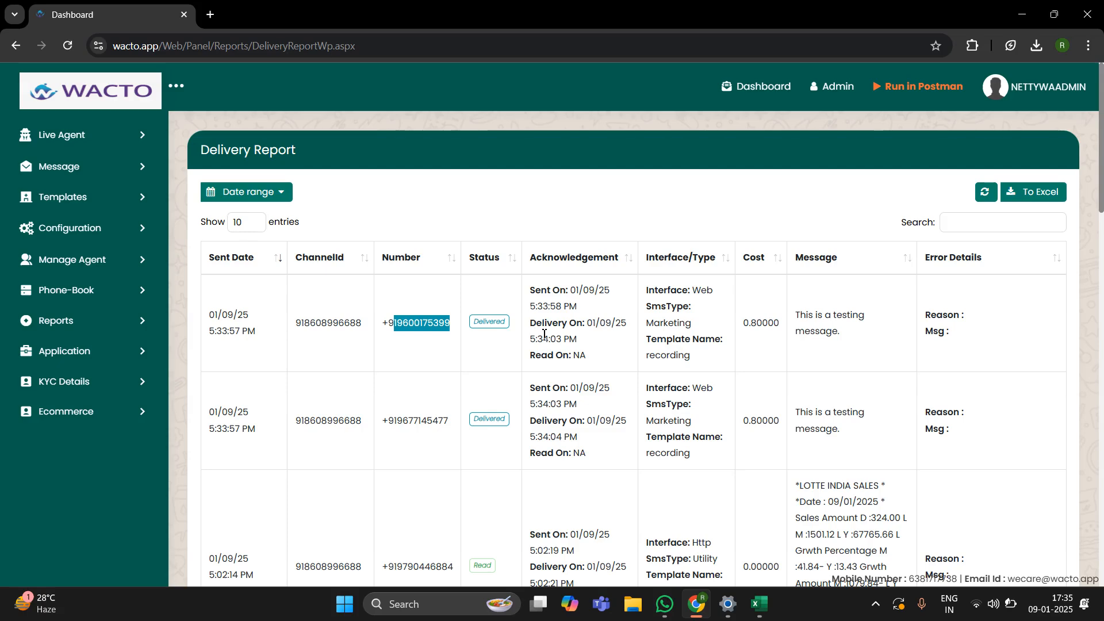
pyautogui.click(759, 604)
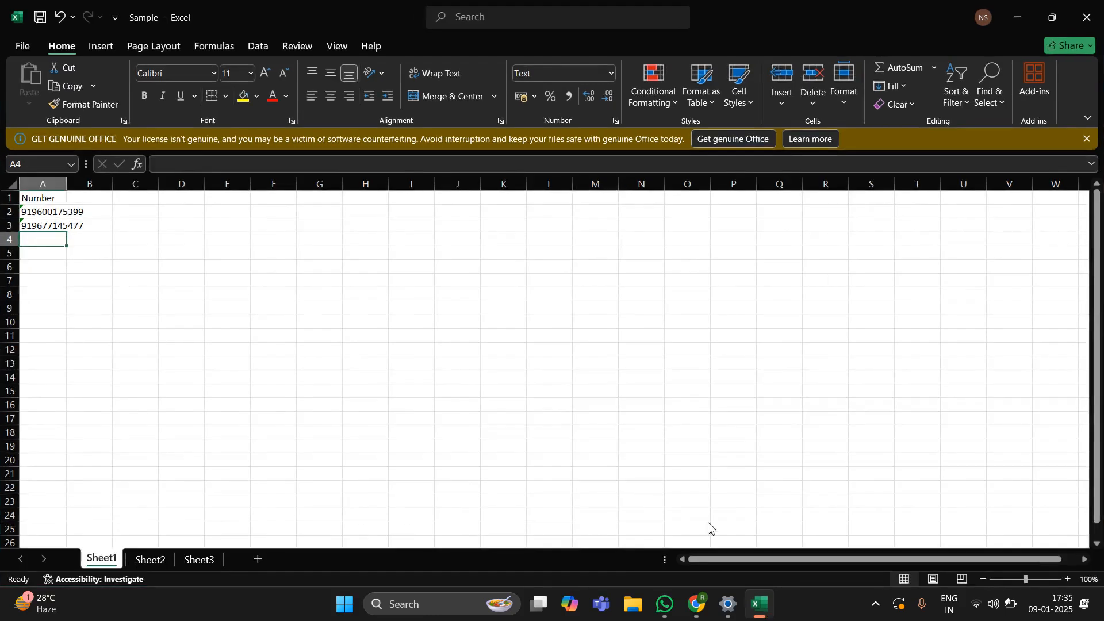
pyautogui.click(52, 212)
pyautogui.click(51, 225)
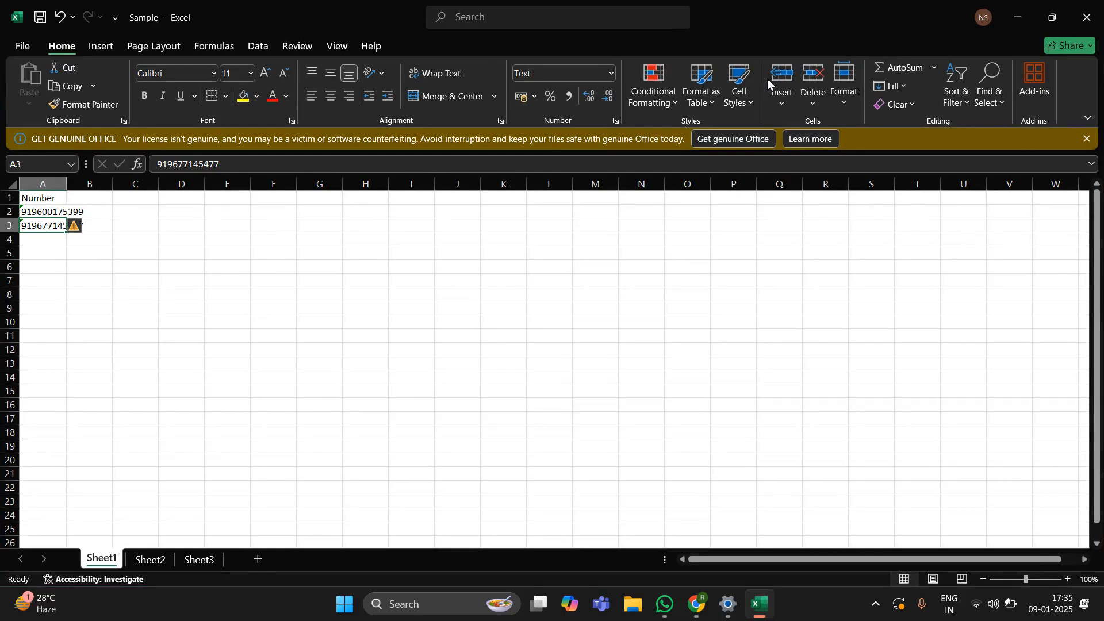
pyautogui.click(1016, 17)
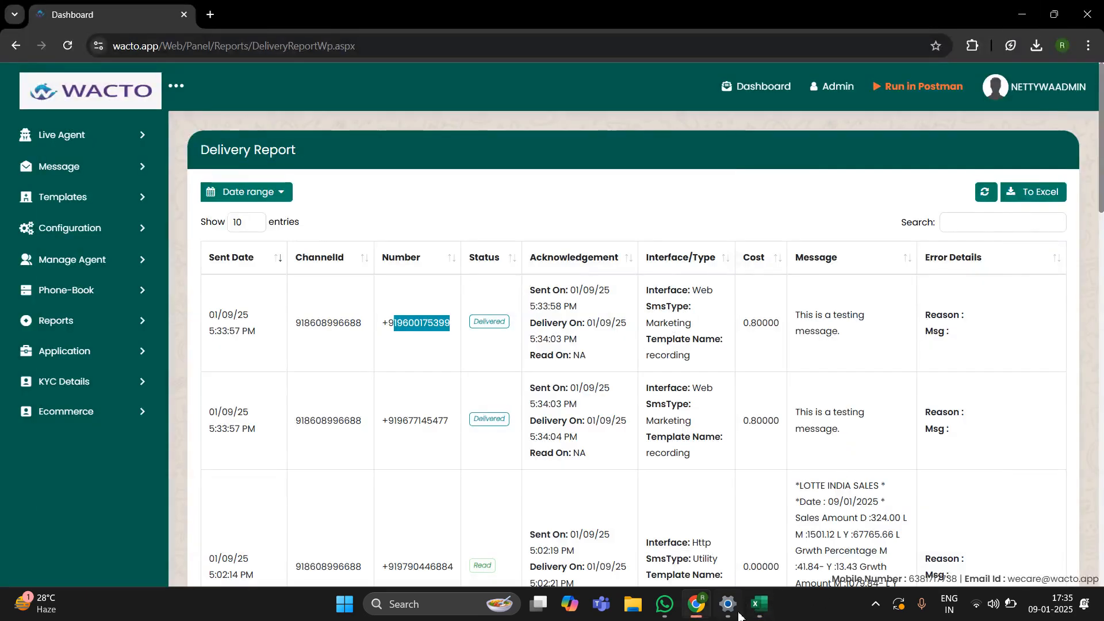
pyautogui.click(875, 604)
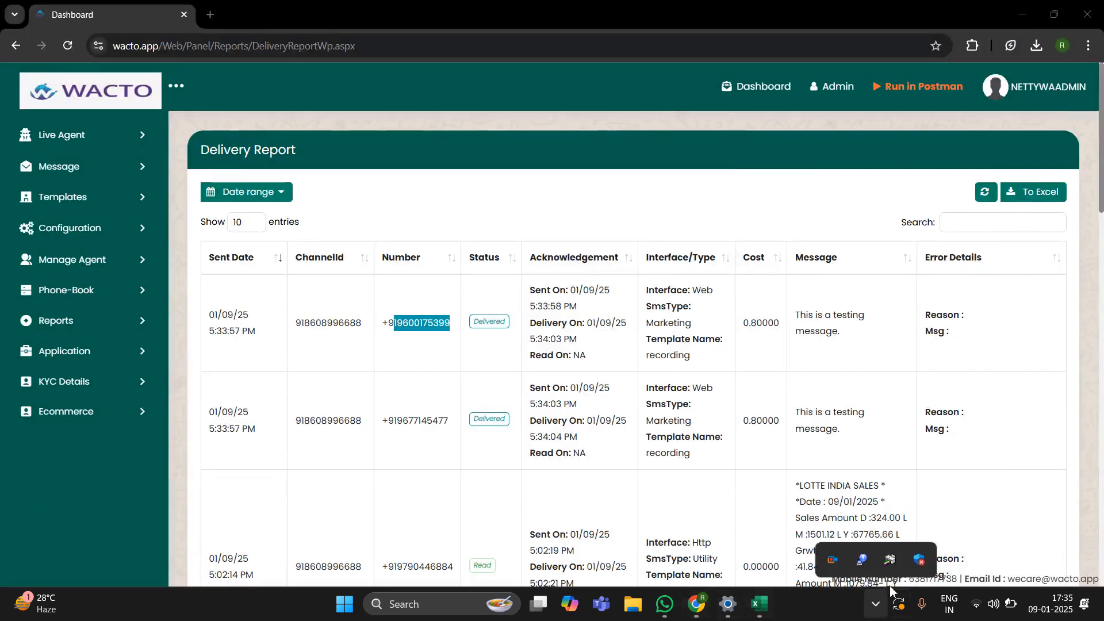